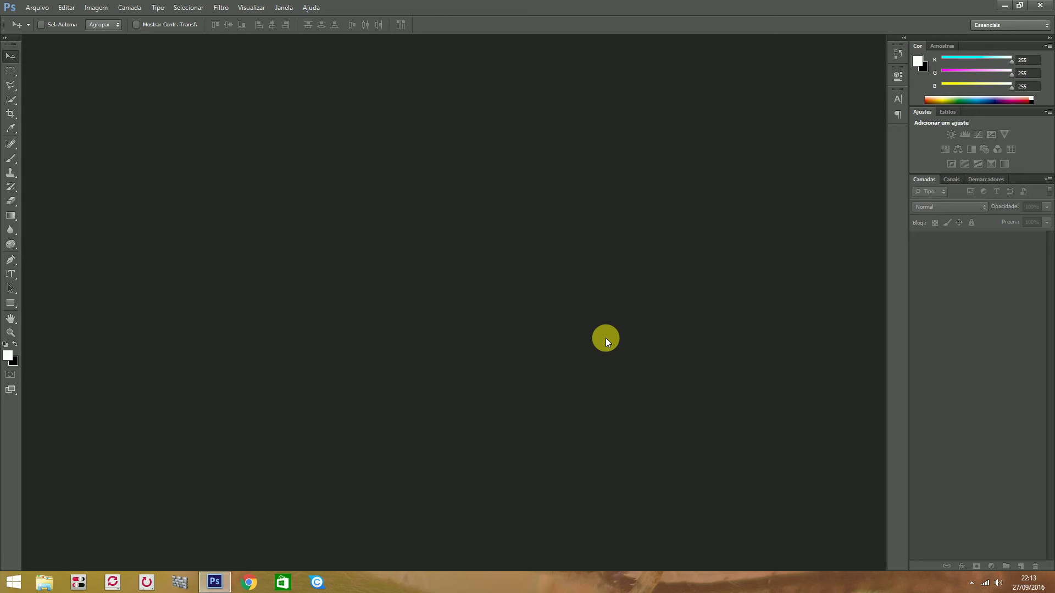
# Create a new 60 × 25 cm document at 300 pixels/inch with a white background
pyautogui.click(38, 8)
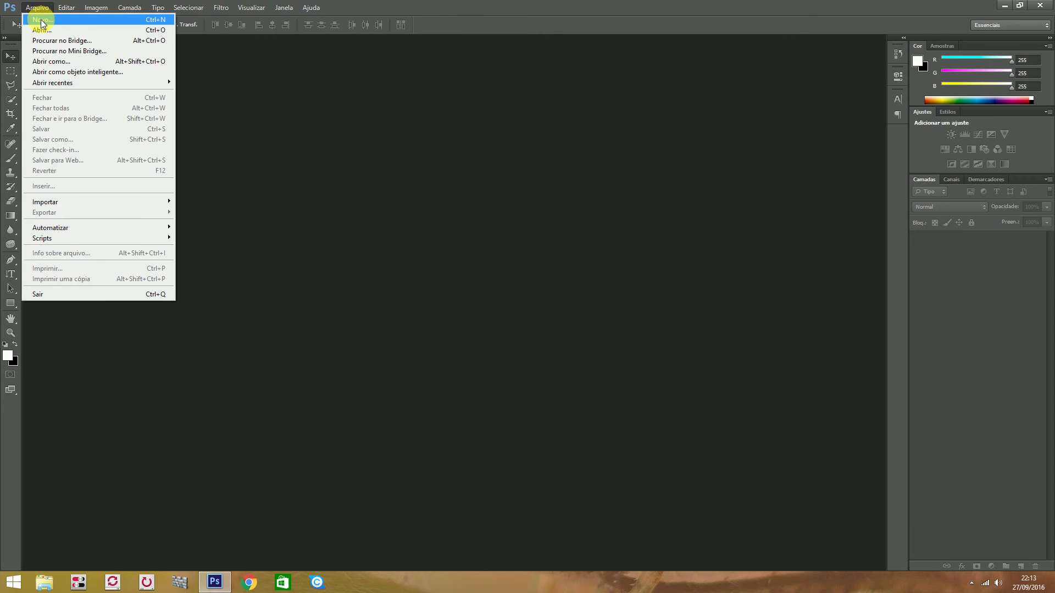
pyautogui.click(43, 22)
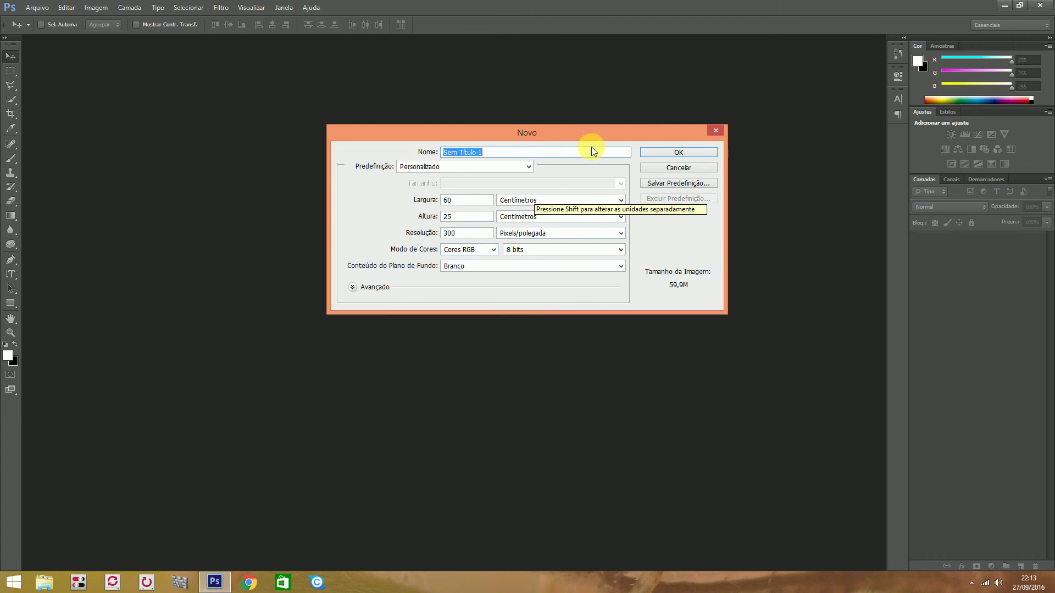
pyautogui.click(691, 155)
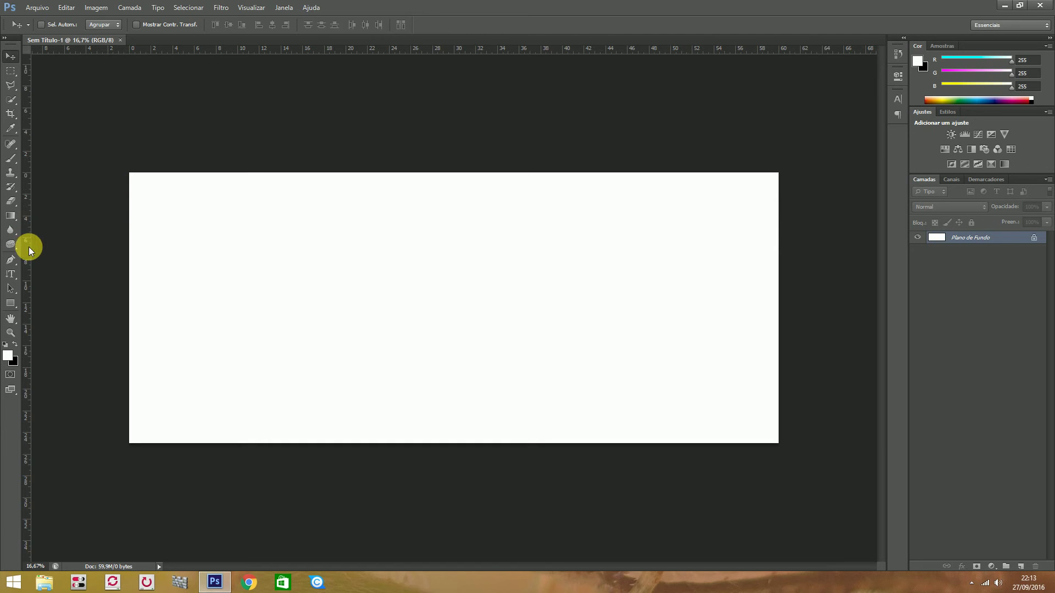
# Place a vertical guide at the 30 cm centre and another vertical guide at 0,5 cm
pyautogui.moveTo(29, 246); pyautogui.dragTo(466, 321)
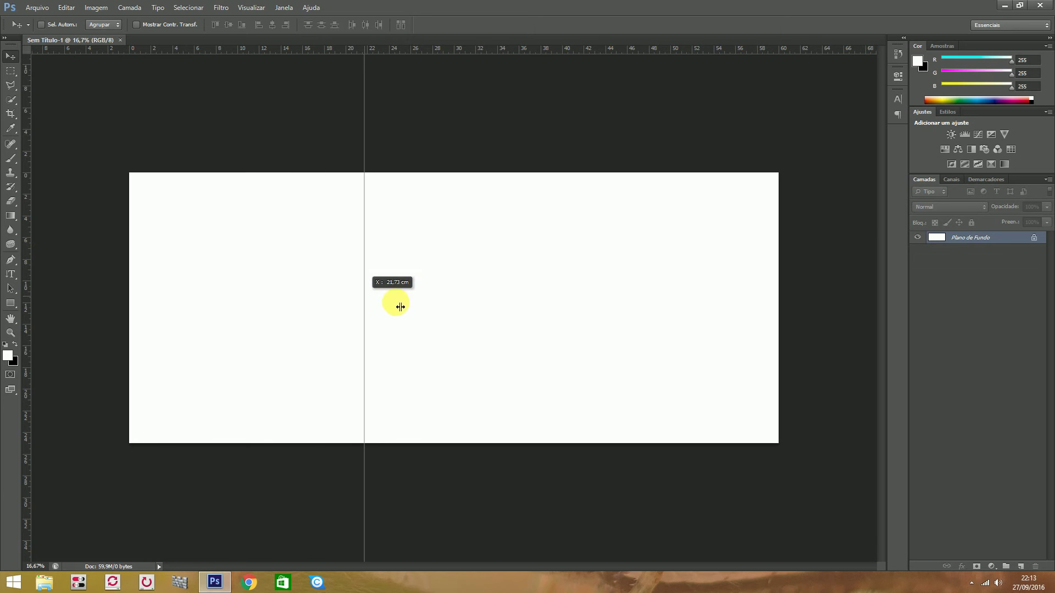
pyautogui.moveTo(466, 321); pyautogui.dragTo(459, 320)
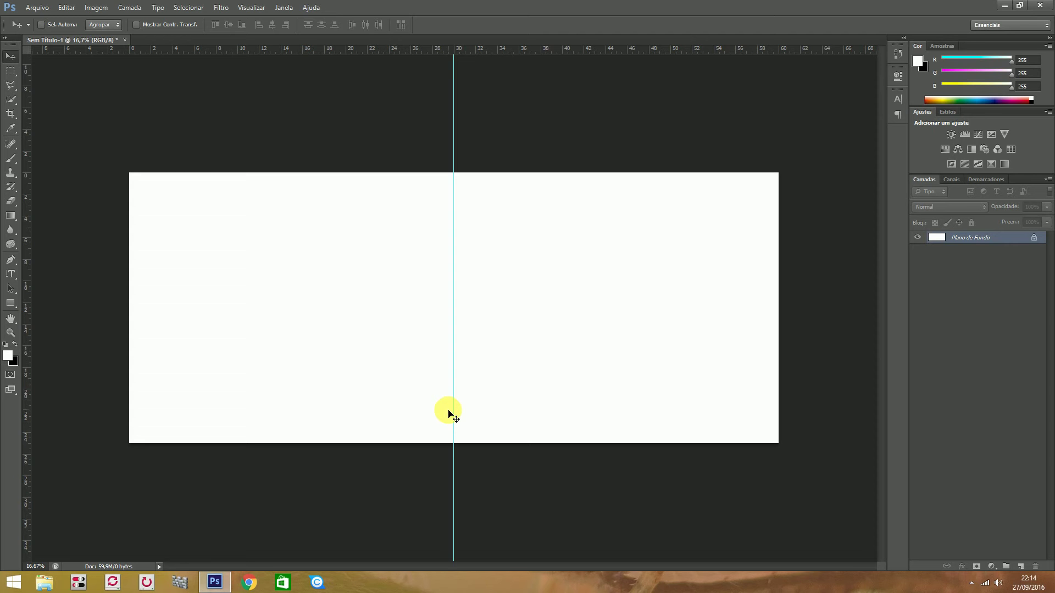
pyautogui.click(254, 9)
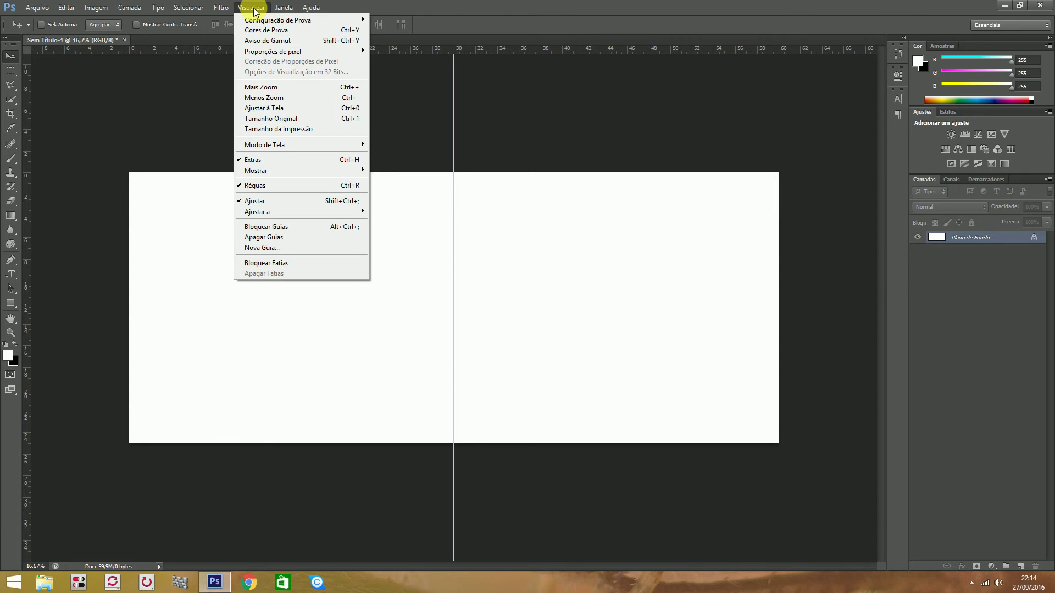
pyautogui.click(292, 247)
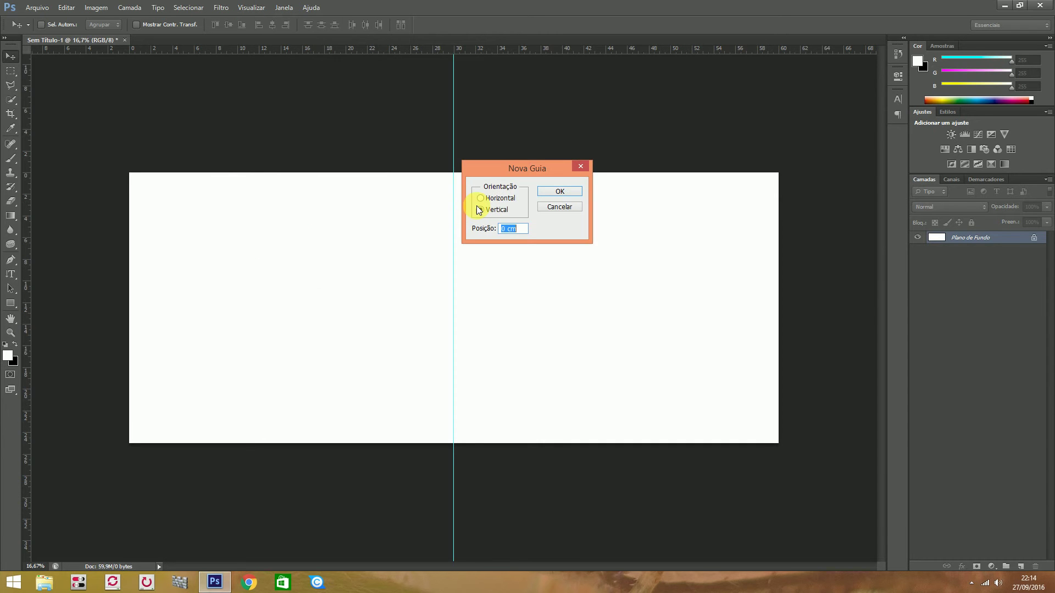
pyautogui.click(509, 231)
pyautogui.write(',5')
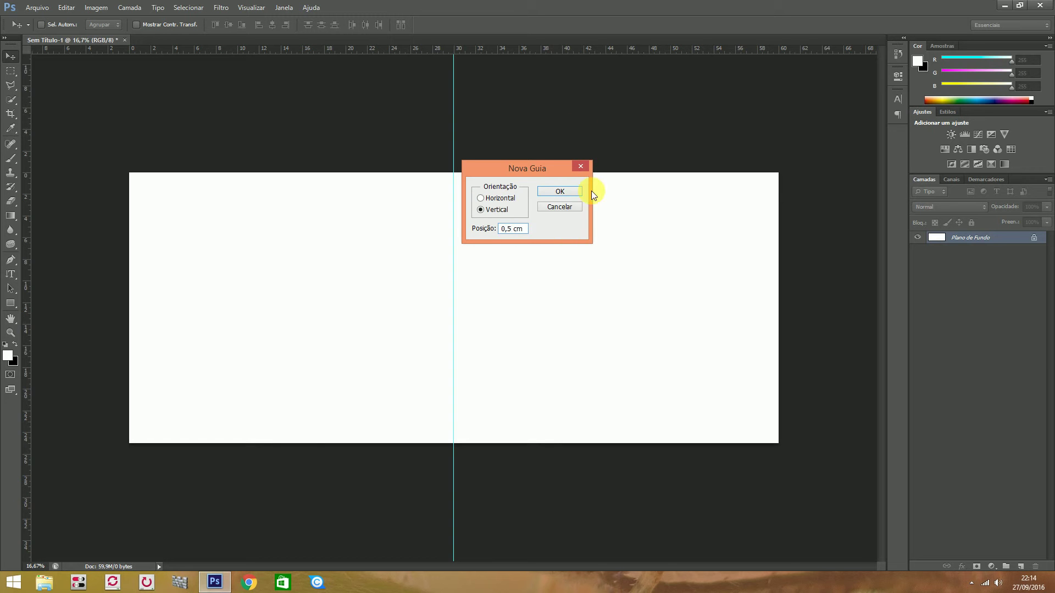
pyautogui.click(565, 191)
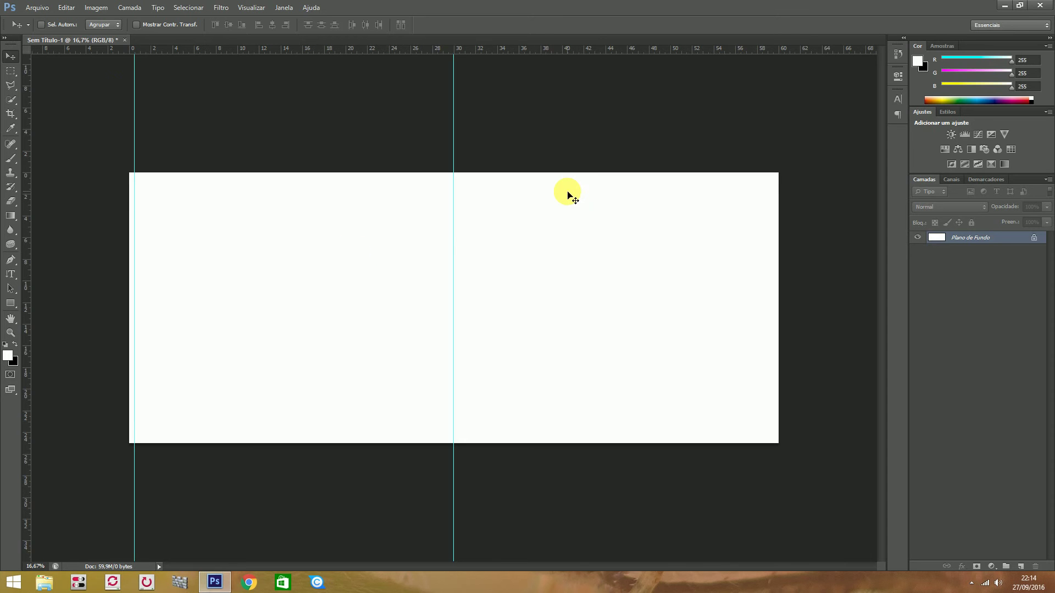
# Add a vertical guide at 59,5 cm with Nova Guia
pyautogui.click(252, 8)
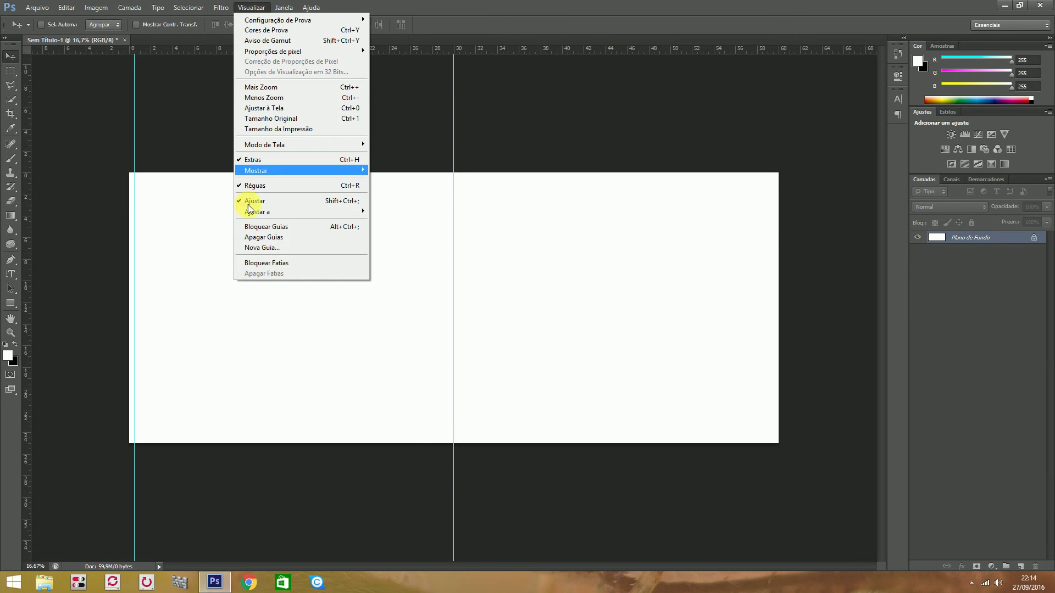
pyautogui.click(269, 248)
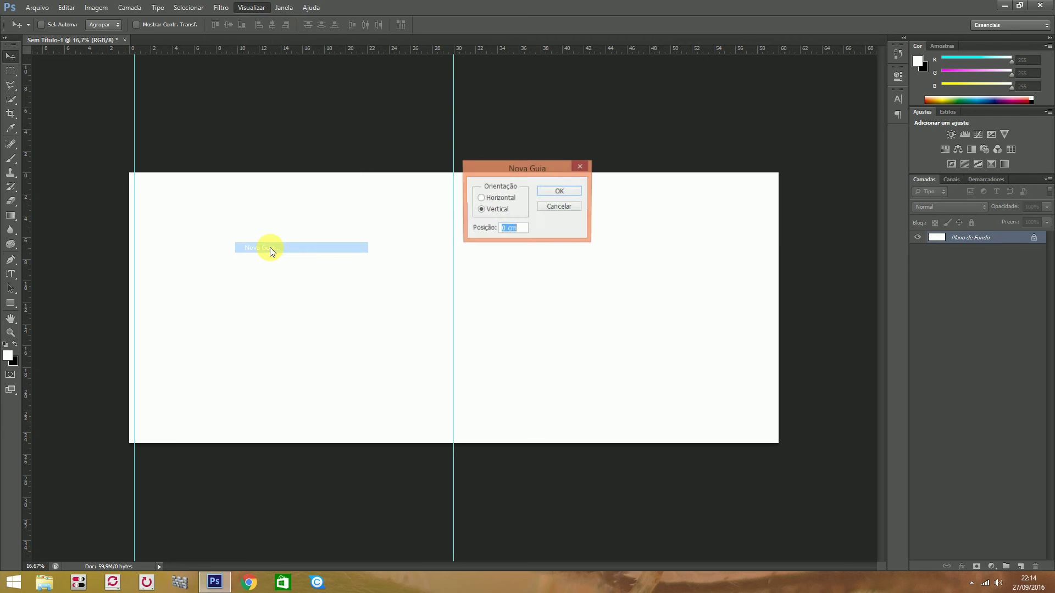
pyautogui.click(505, 229)
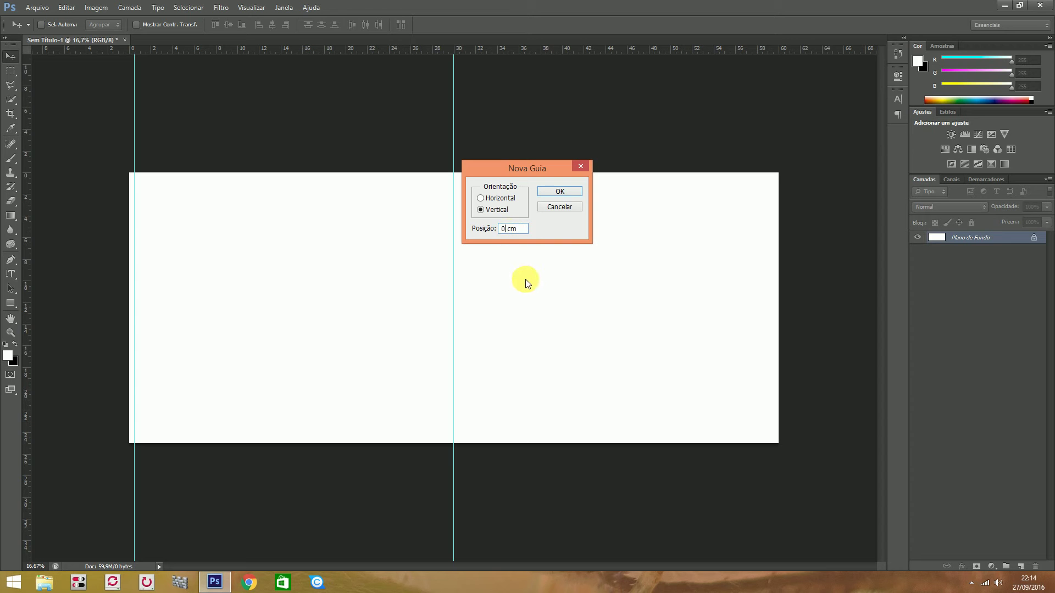
pyautogui.press('BackSpace')
pyautogui.write('59,')
pyautogui.write('5')
pyautogui.click(564, 190)
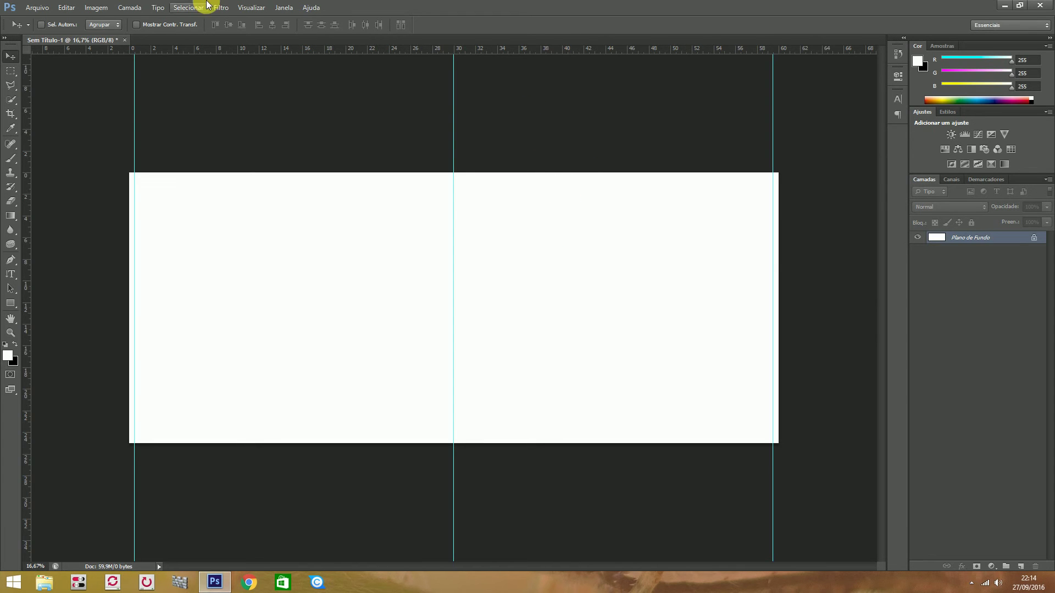
# Add a horizontal guide at 0,5 cm with Nova Guia
pyautogui.click(245, 11)
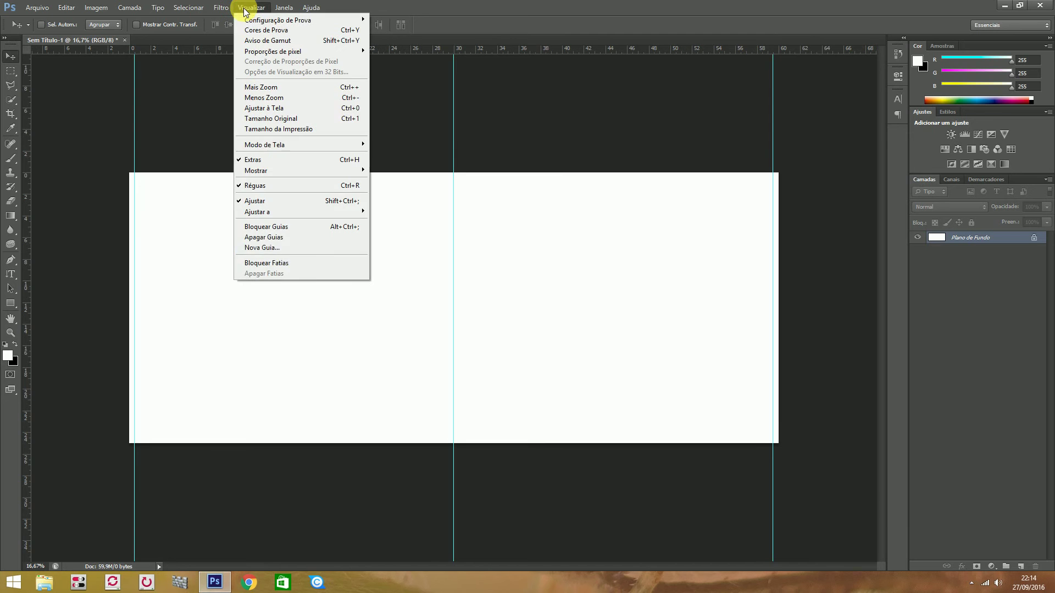
pyautogui.click(276, 248)
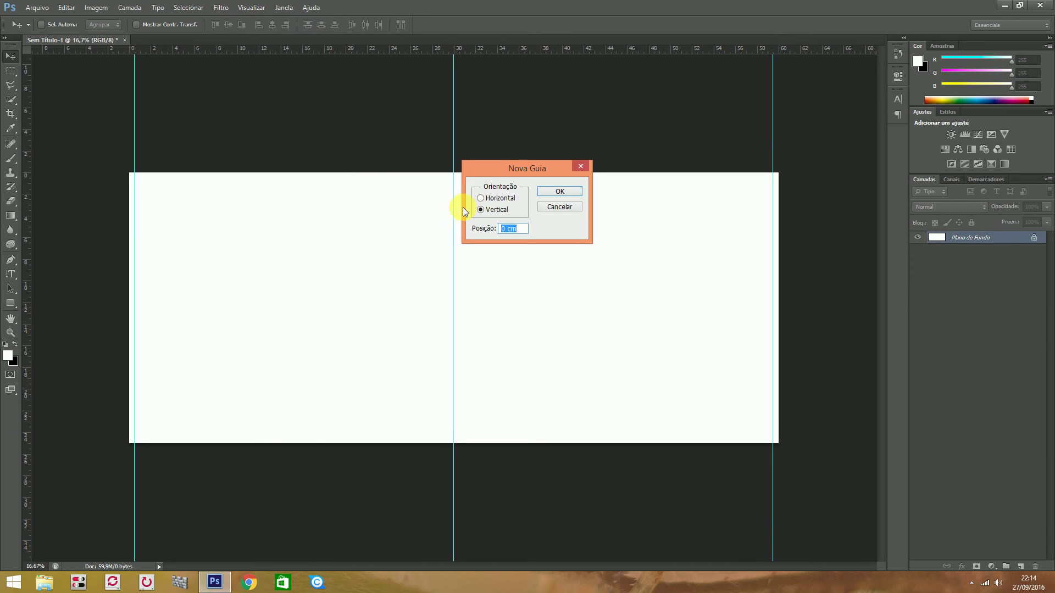
pyautogui.click(481, 198)
pyautogui.write(',5')
pyautogui.click(565, 192)
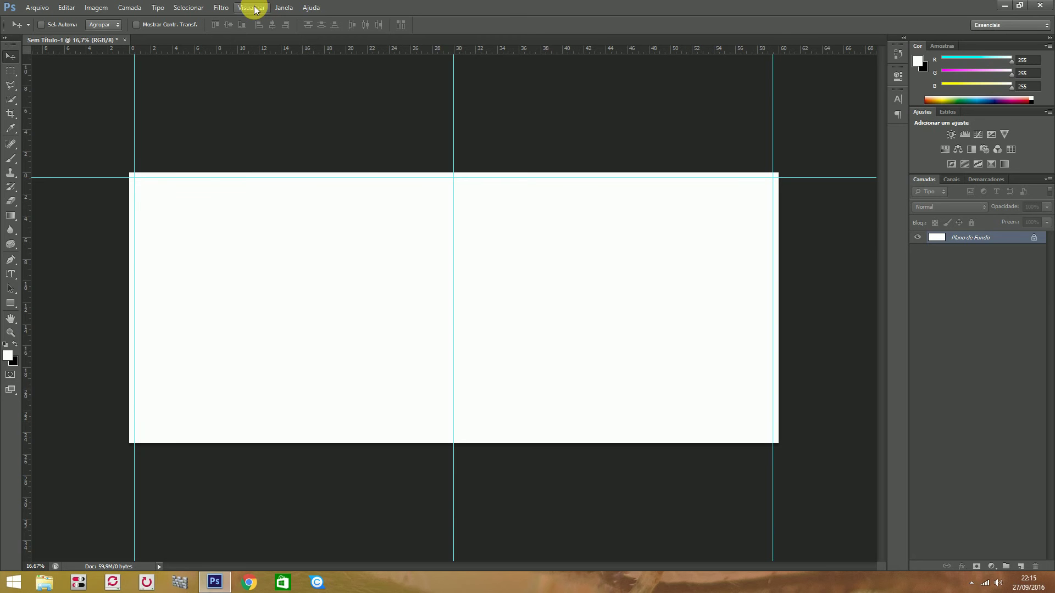
# Add a horizontal Nova Guia at 24,5 cm for the bottom margin
pyautogui.click(255, 9)
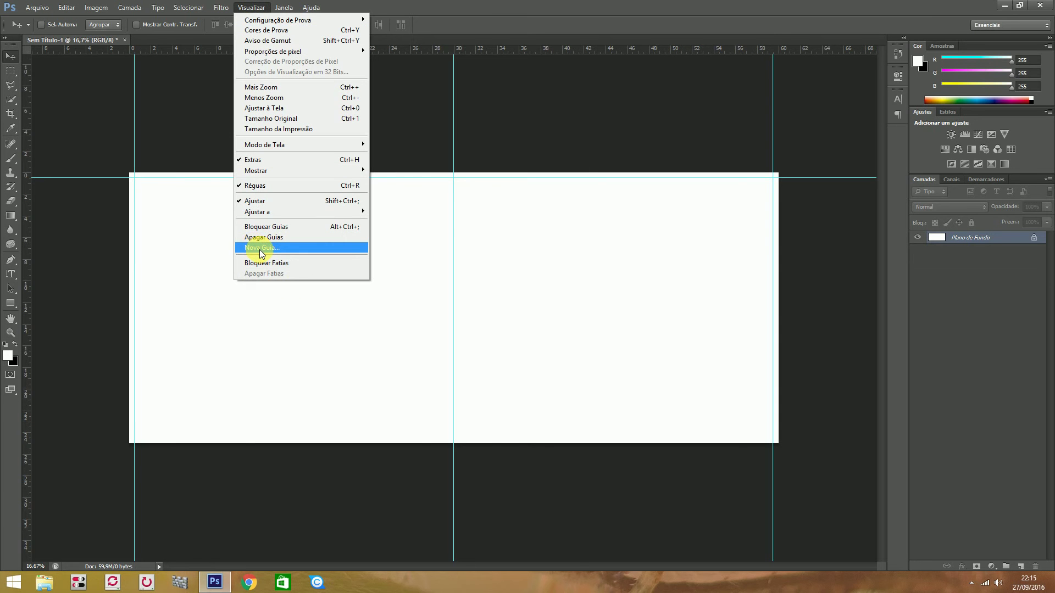
pyautogui.click(262, 248)
pyautogui.click(504, 229)
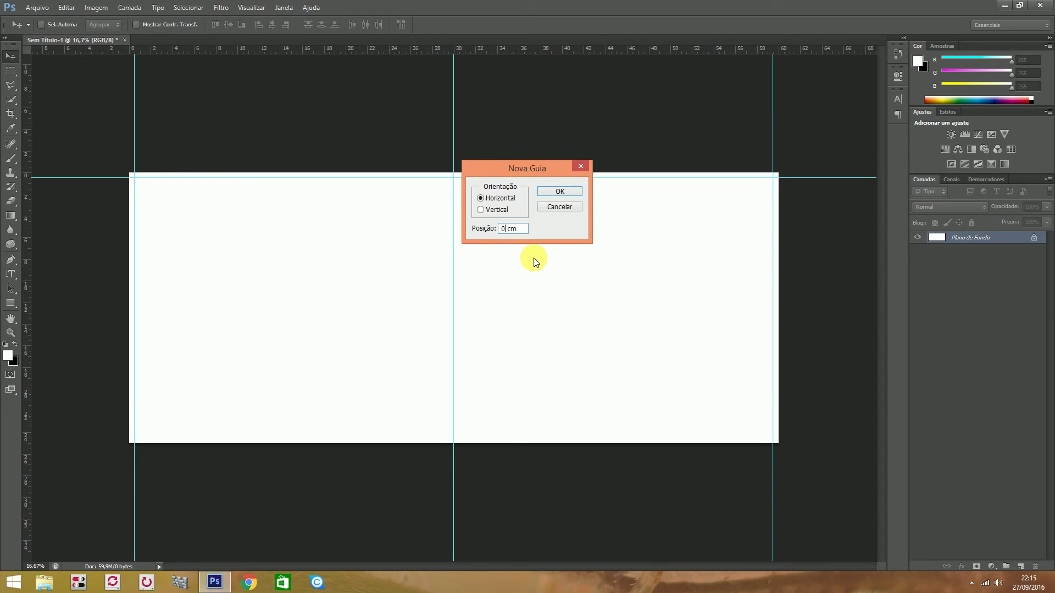
pyautogui.write('2')
pyautogui.write('4,5')
pyautogui.click(560, 192)
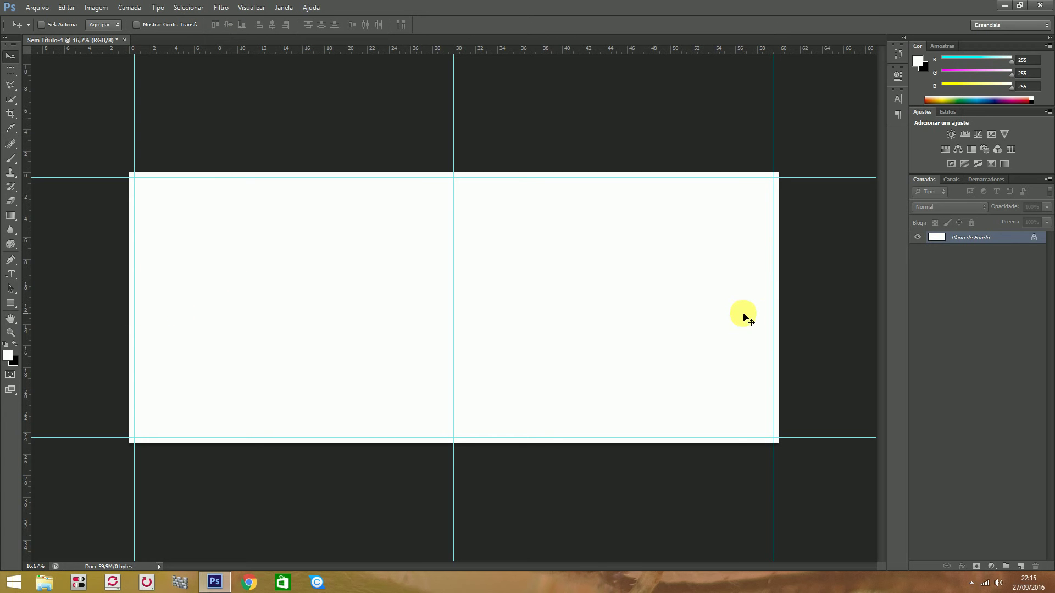
# Drag guides onto the page: a horizontal one across the middle, vertical ones near 15 cm and 45 cm
pyautogui.moveTo(425, 53); pyautogui.dragTo(443, 314)
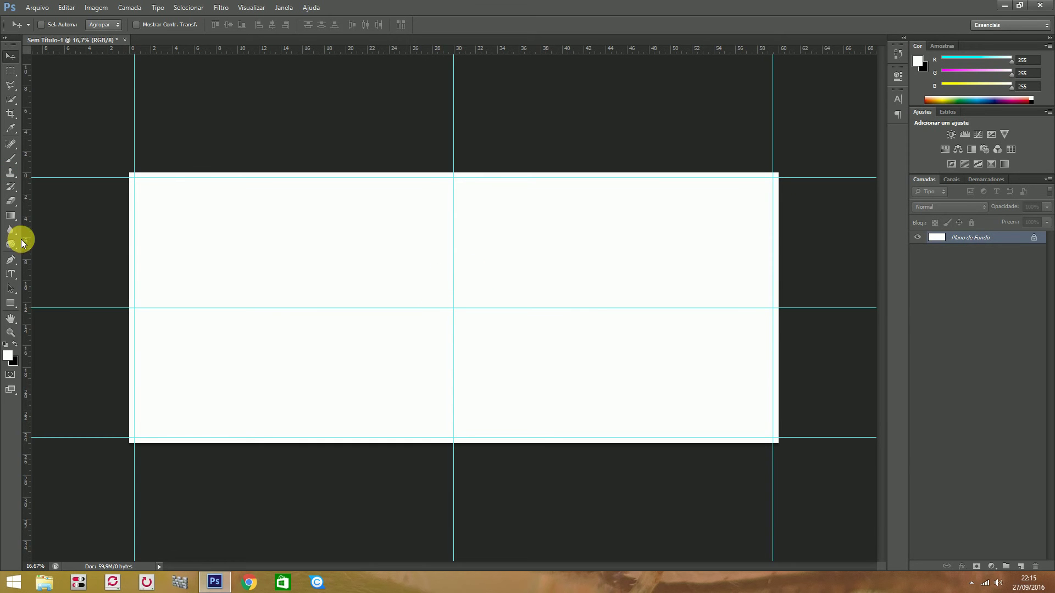
pyautogui.moveTo(25, 255)
pyautogui.mouseDown()
pyautogui.moveTo(305, 277)
pyautogui.moveTo(295, 280)
pyautogui.mouseUp()
pyautogui.moveTo(296, 279); pyautogui.dragTo(296, 279)
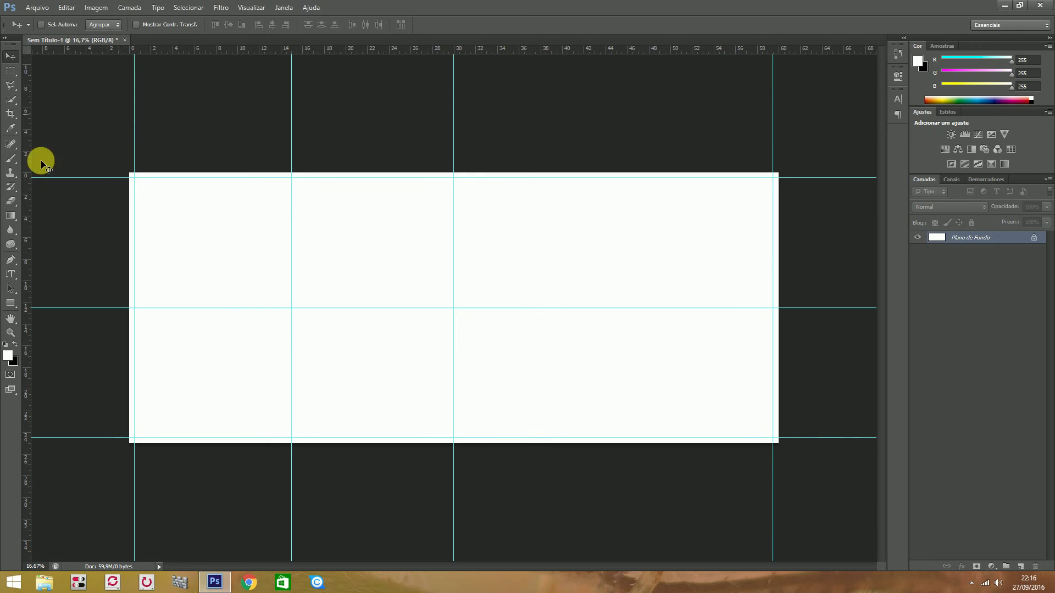
pyautogui.moveTo(26, 233); pyautogui.dragTo(620, 271)
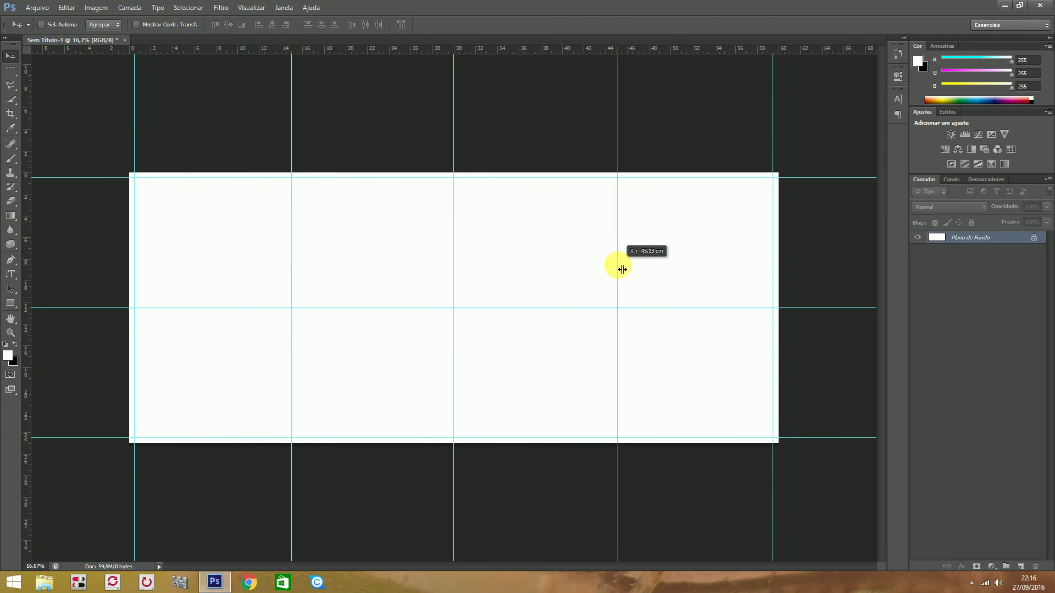
pyautogui.moveTo(619, 271); pyautogui.dragTo(626, 271)
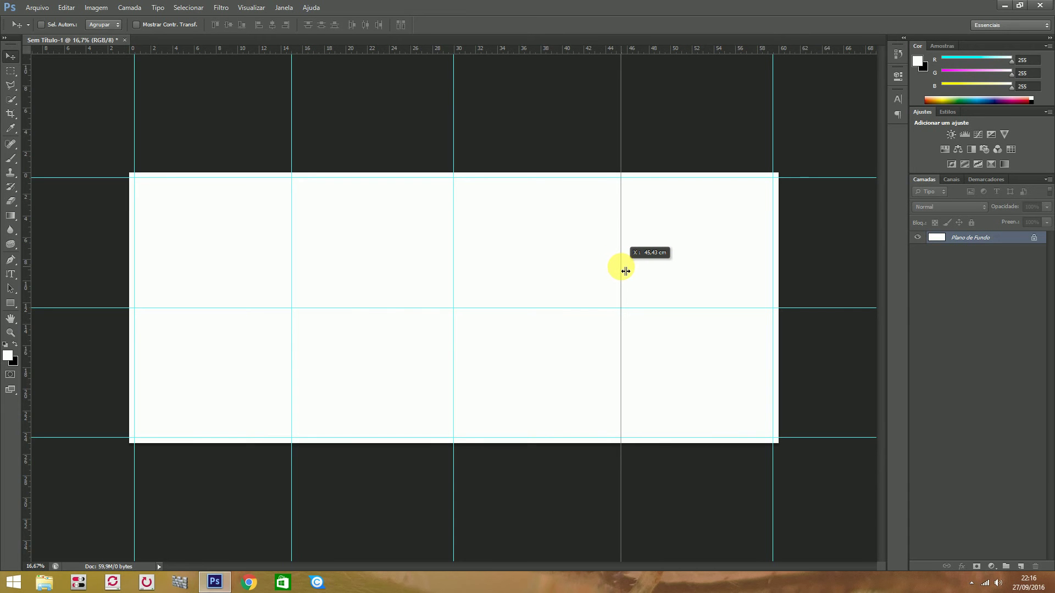
pyautogui.moveTo(626, 271); pyautogui.dragTo(621, 272)
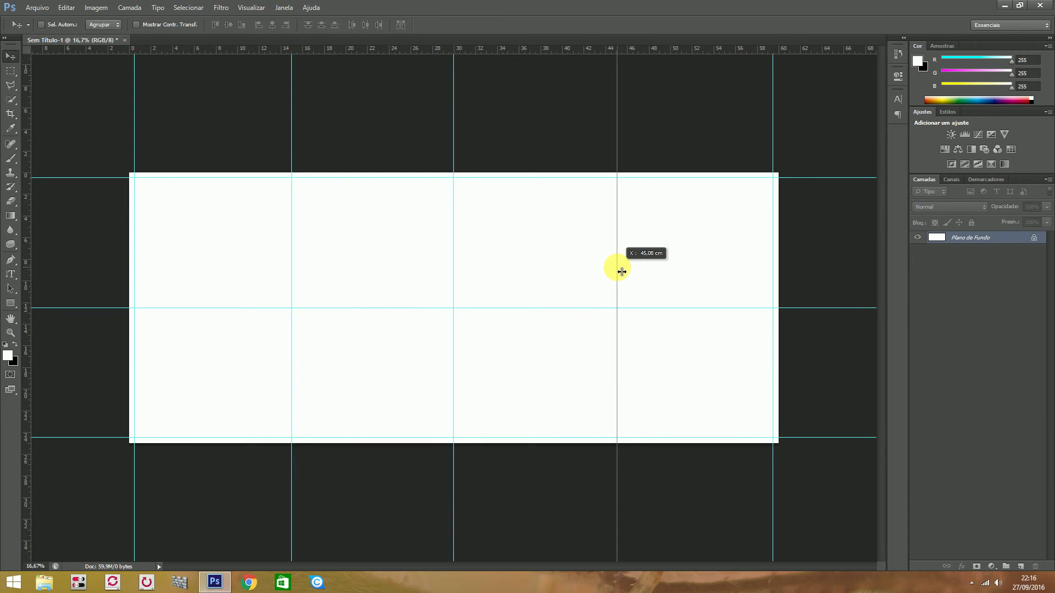
pyautogui.moveTo(622, 271); pyautogui.dragTo(620, 270)
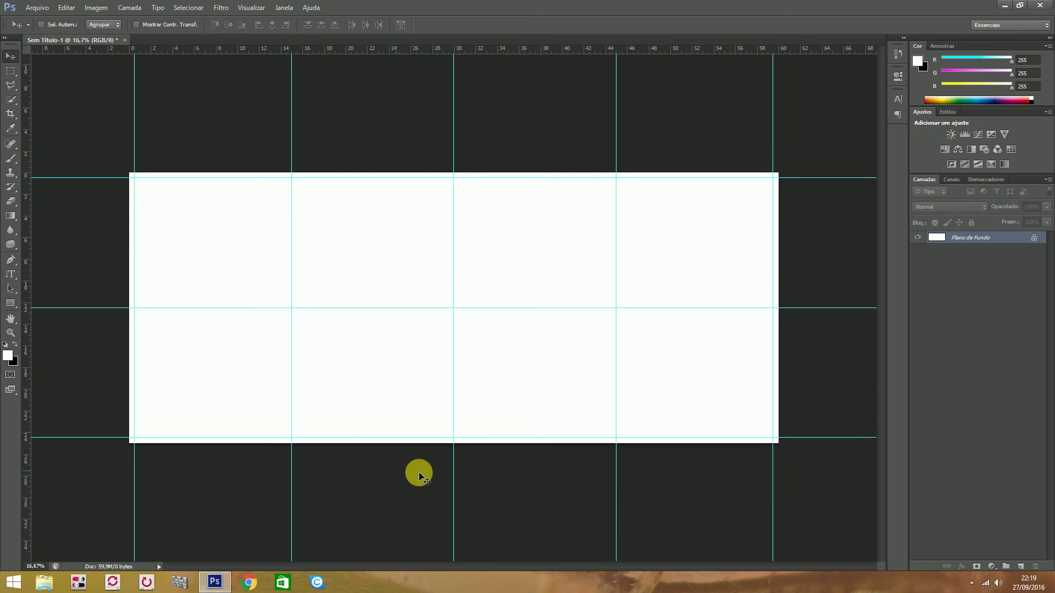
# Draw a rectangle over the left frame and fill it pale pink-grey e5dede
pyautogui.click(11, 305)
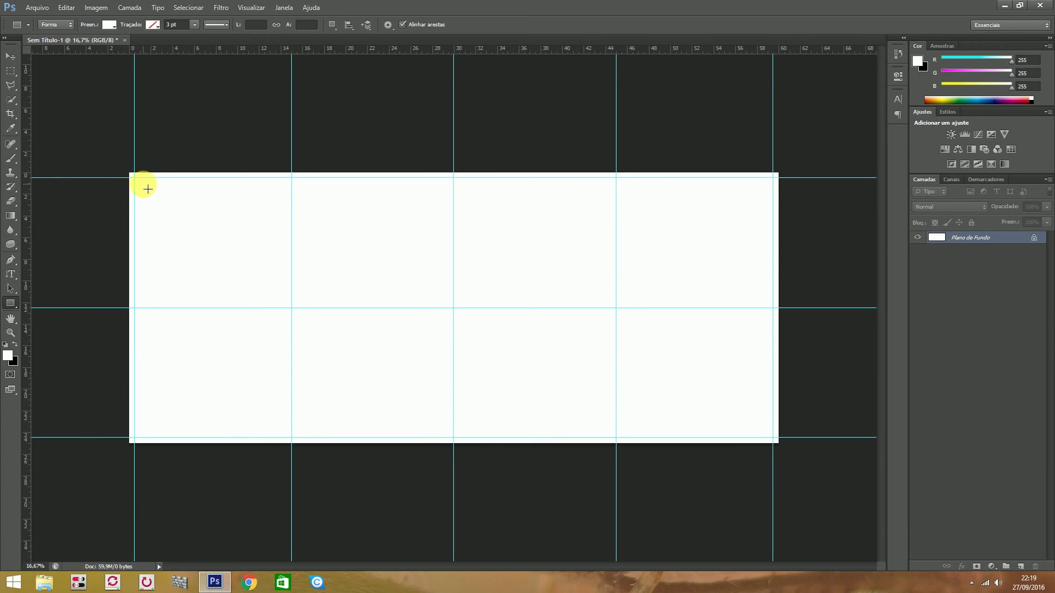
pyautogui.moveTo(146, 189)
pyautogui.mouseDown()
pyautogui.moveTo(492, 266)
pyautogui.moveTo(555, 292)
pyautogui.moveTo(576, 437)
pyautogui.moveTo(558, 435)
pyautogui.mouseUp()
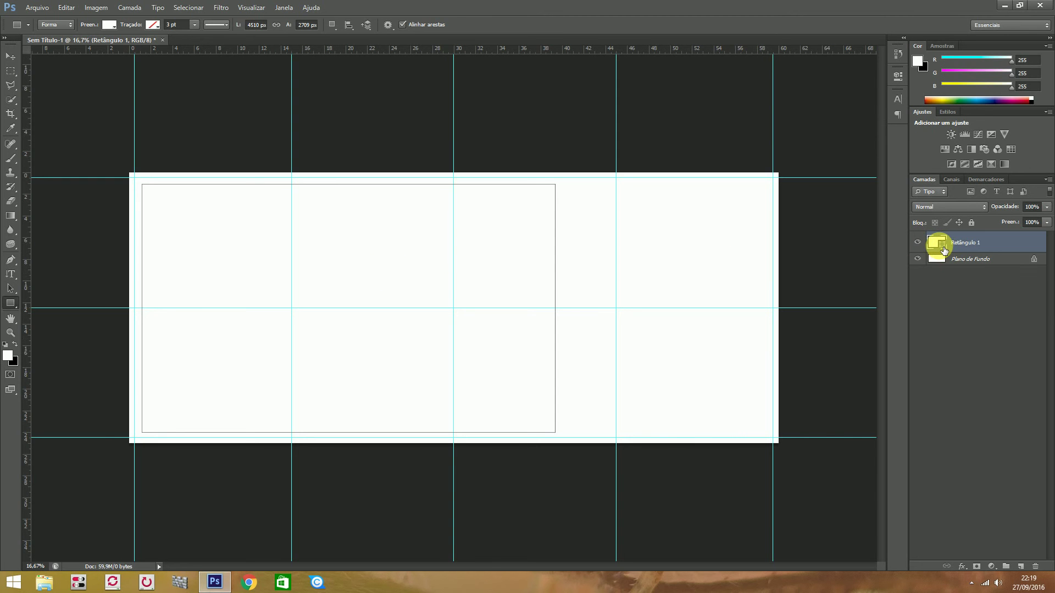
pyautogui.doubleClick(943, 246)
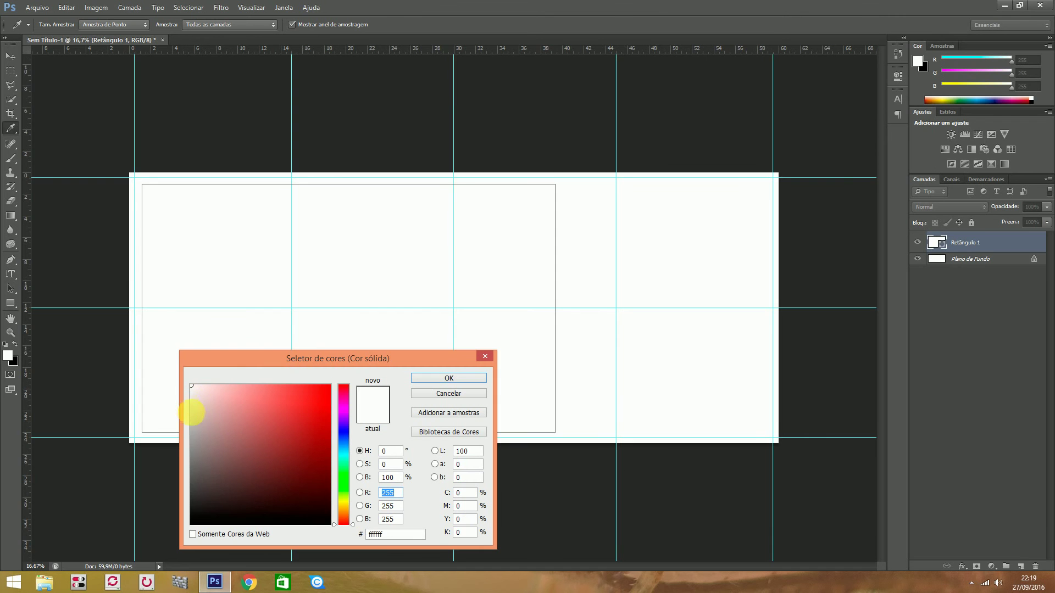
pyautogui.click(196, 413)
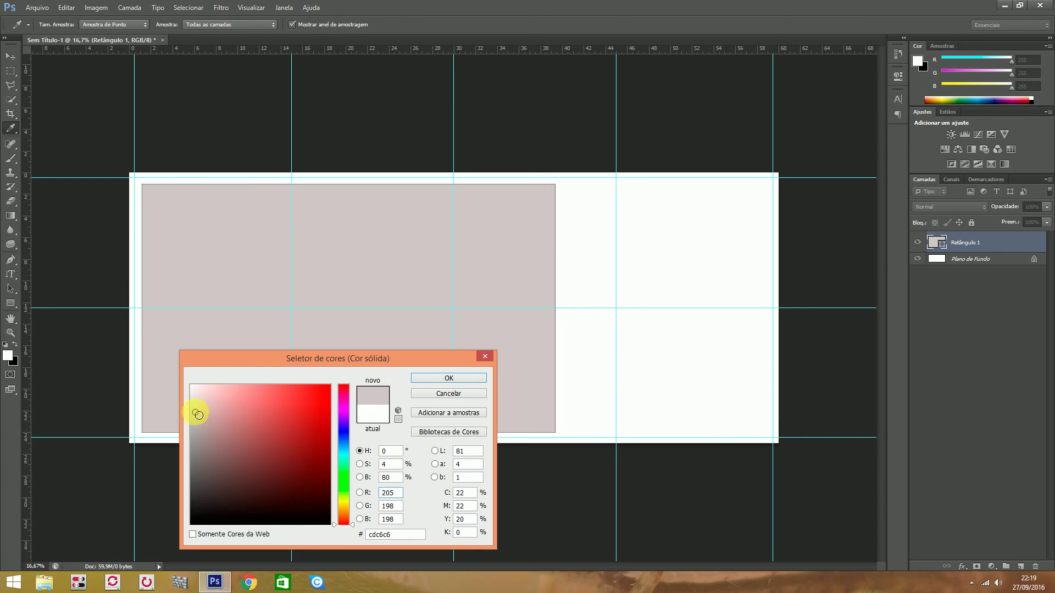
pyautogui.moveTo(198, 409); pyautogui.dragTo(198, 402)
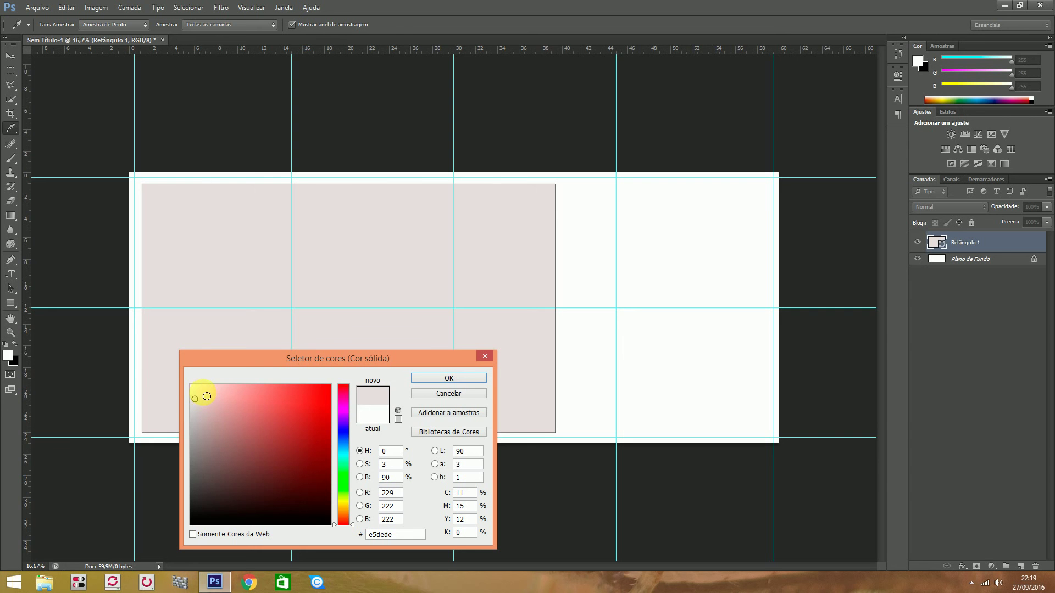
pyautogui.click(464, 380)
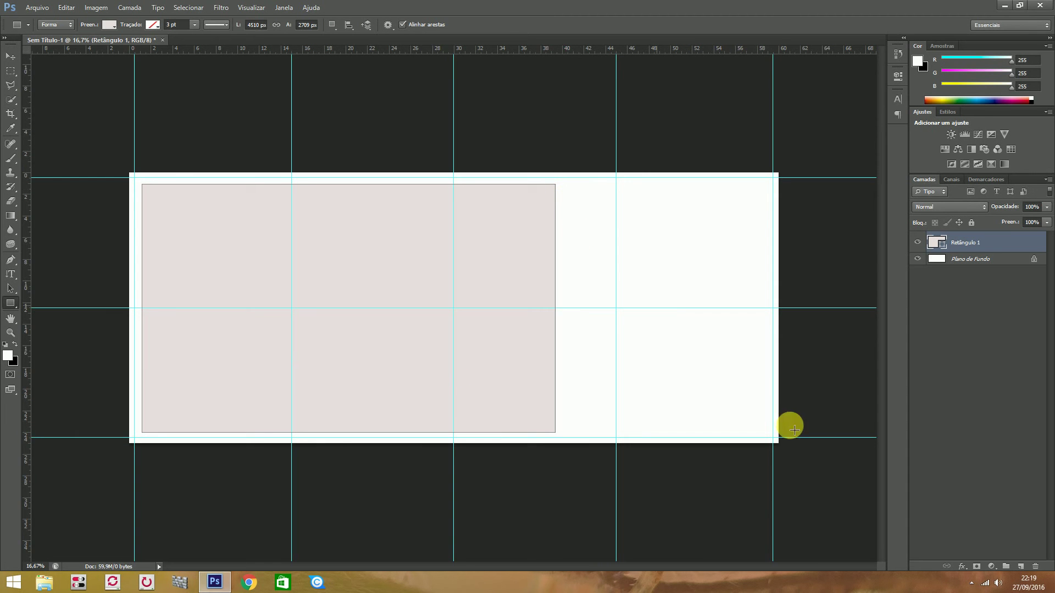
# Shift the left rectangle so its edge snaps to the margin guide, then start a right rectangle
pyautogui.hotkey('ctrl', 't')
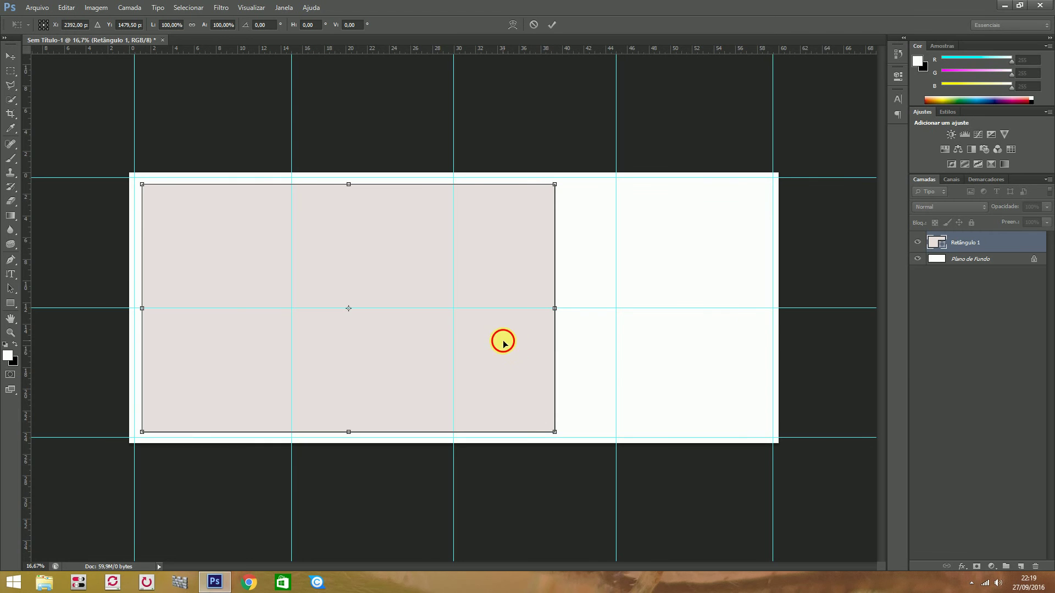
pyautogui.moveTo(501, 343); pyautogui.dragTo(502, 343)
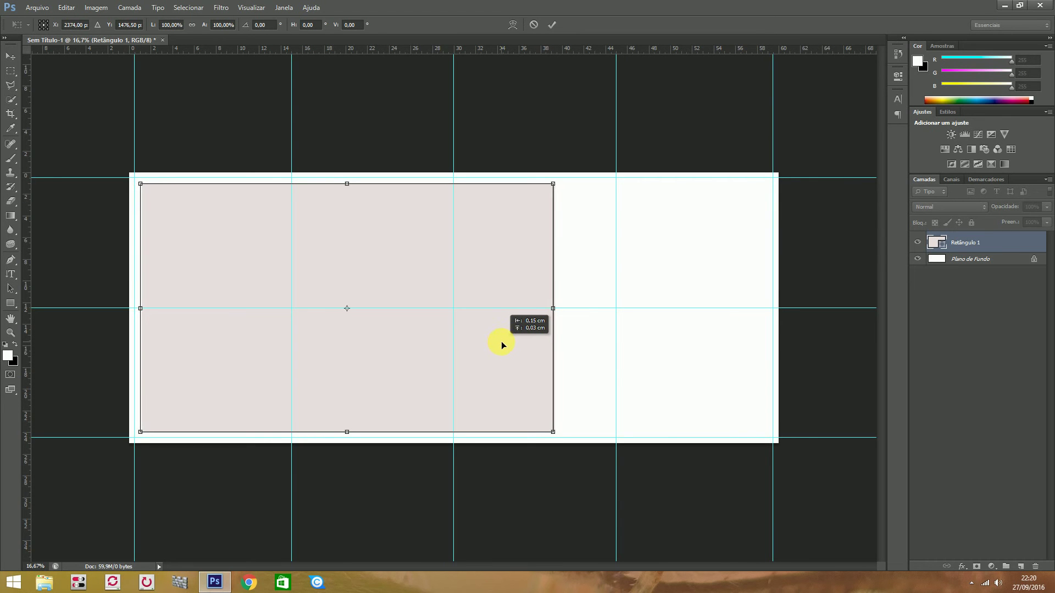
pyautogui.moveTo(502, 344); pyautogui.dragTo(500, 341)
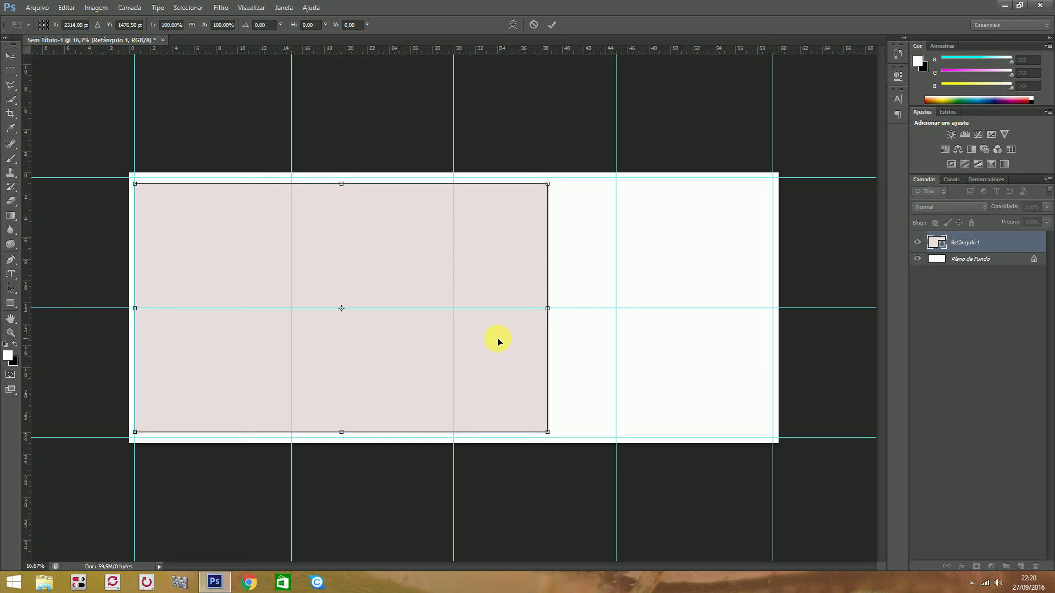
pyautogui.click(551, 25)
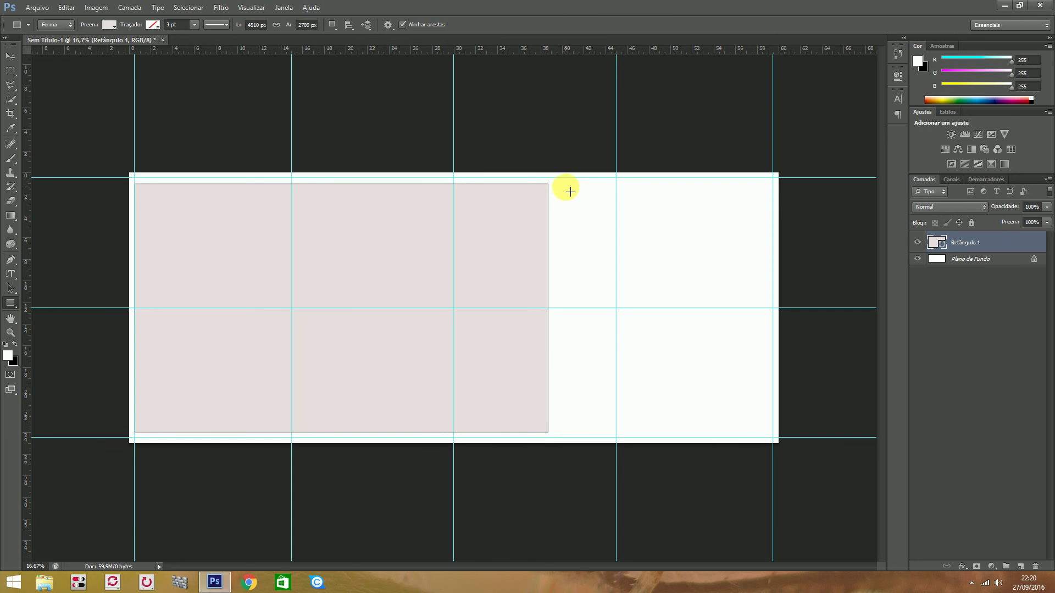
pyautogui.moveTo(563, 185)
pyautogui.mouseDown()
pyautogui.moveTo(607, 423)
pyautogui.moveTo(641, 436)
pyautogui.mouseUp()
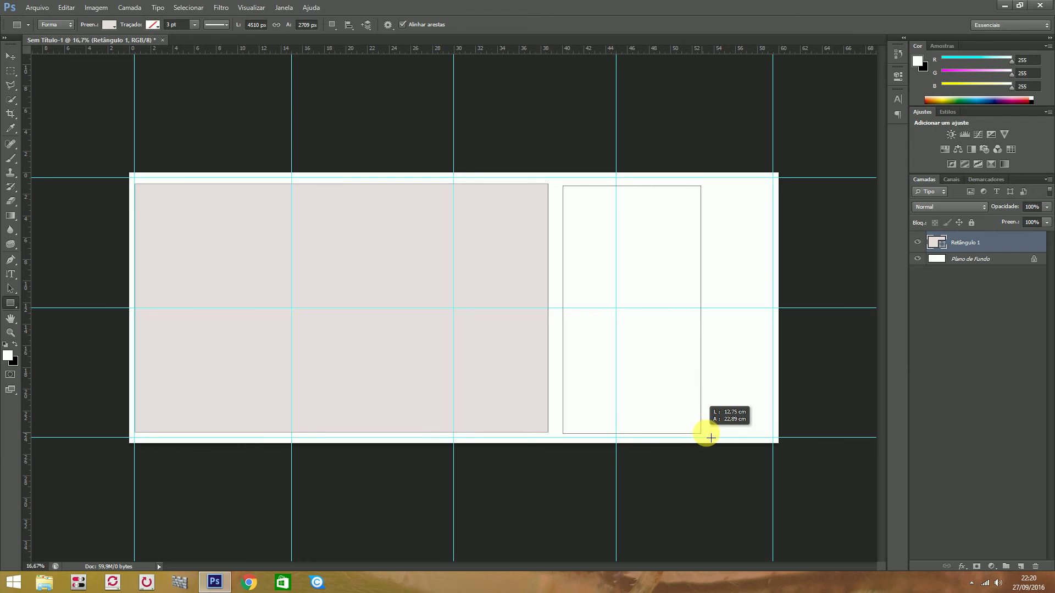
# Size the right rectangle to the top and bottom guides and move it against the right margin
pyautogui.moveTo(641, 436); pyautogui.dragTo(772, 437)
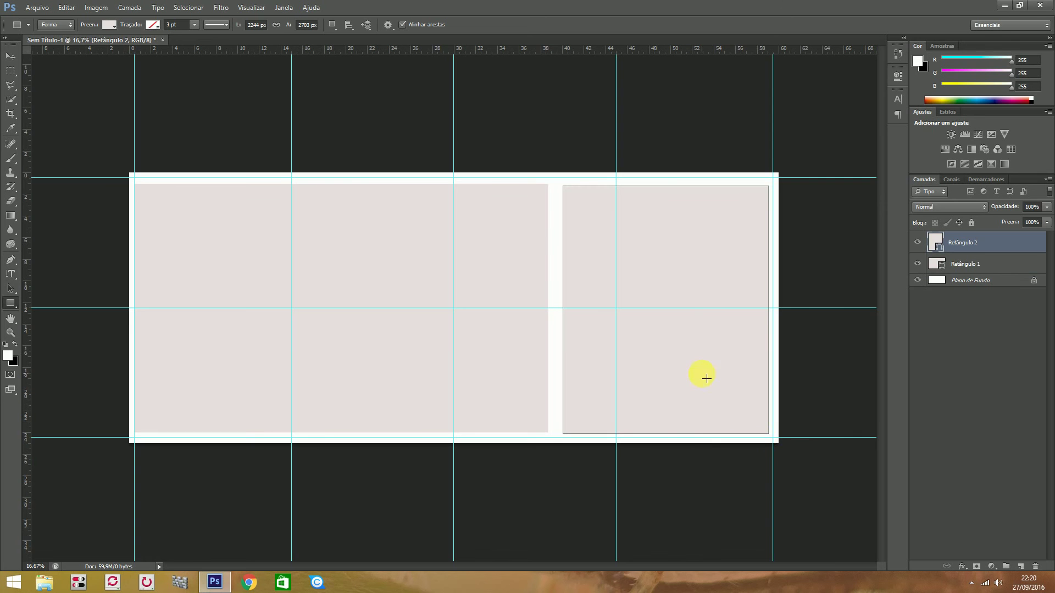
pyautogui.hotkey('ctrl', 't')
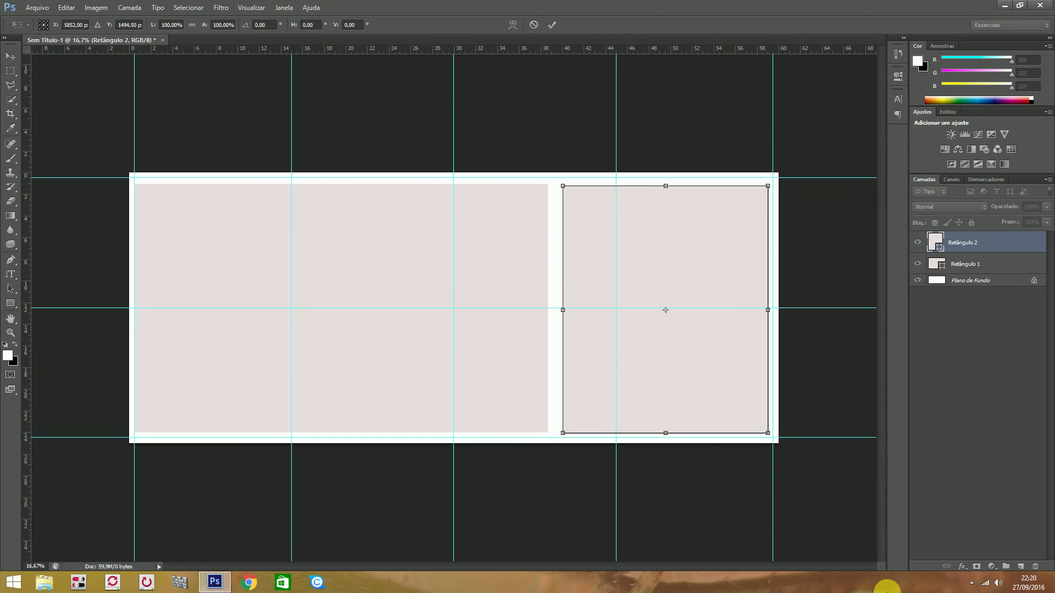
pyautogui.moveTo(706, 355); pyautogui.dragTo(690, 356)
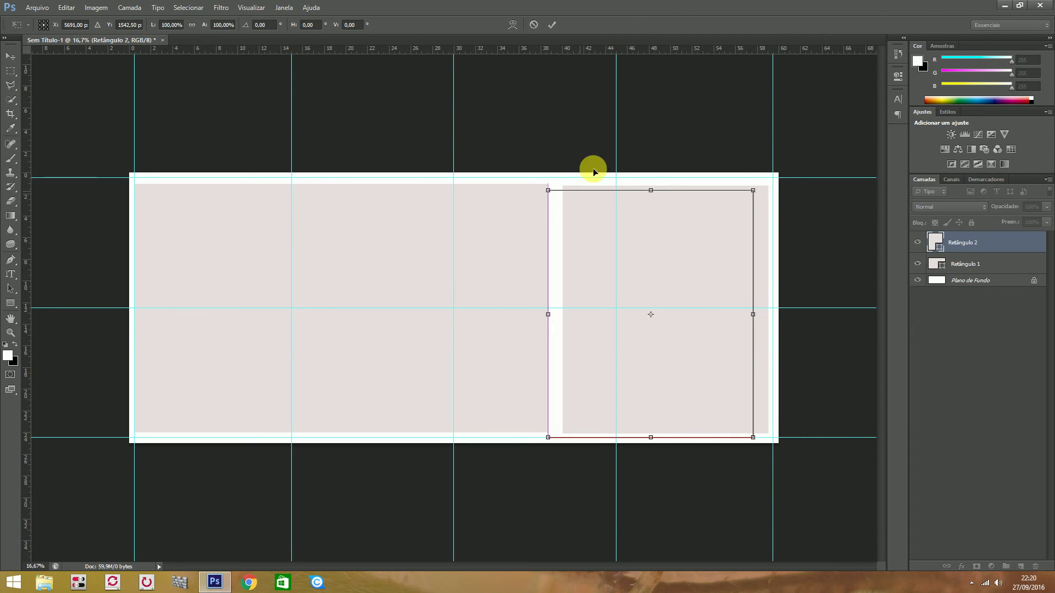
pyautogui.click(651, 190)
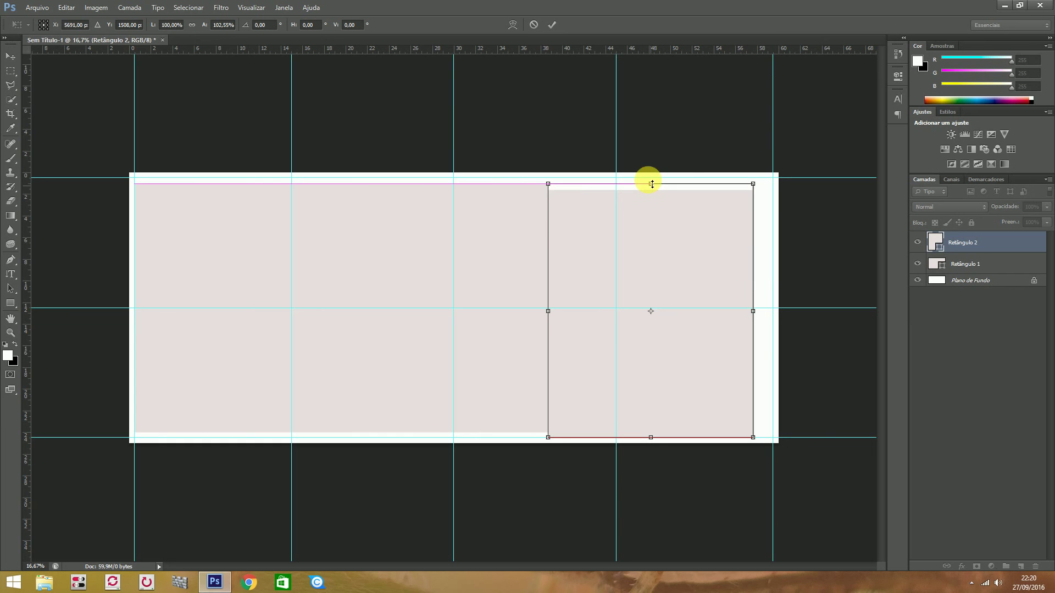
pyautogui.moveTo(654, 190); pyautogui.dragTo(654, 183)
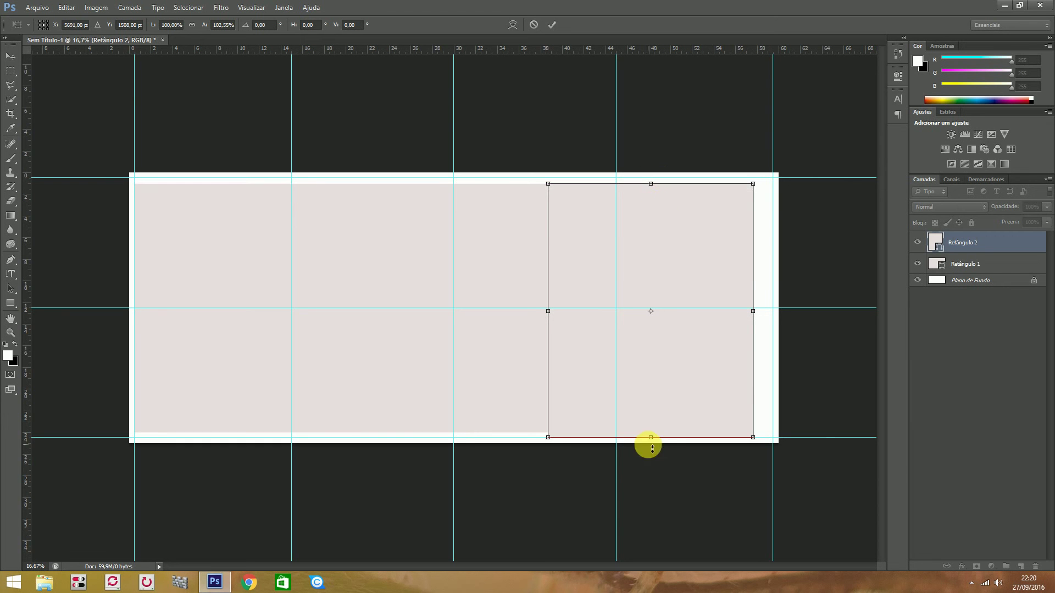
pyautogui.moveTo(655, 438); pyautogui.dragTo(650, 432)
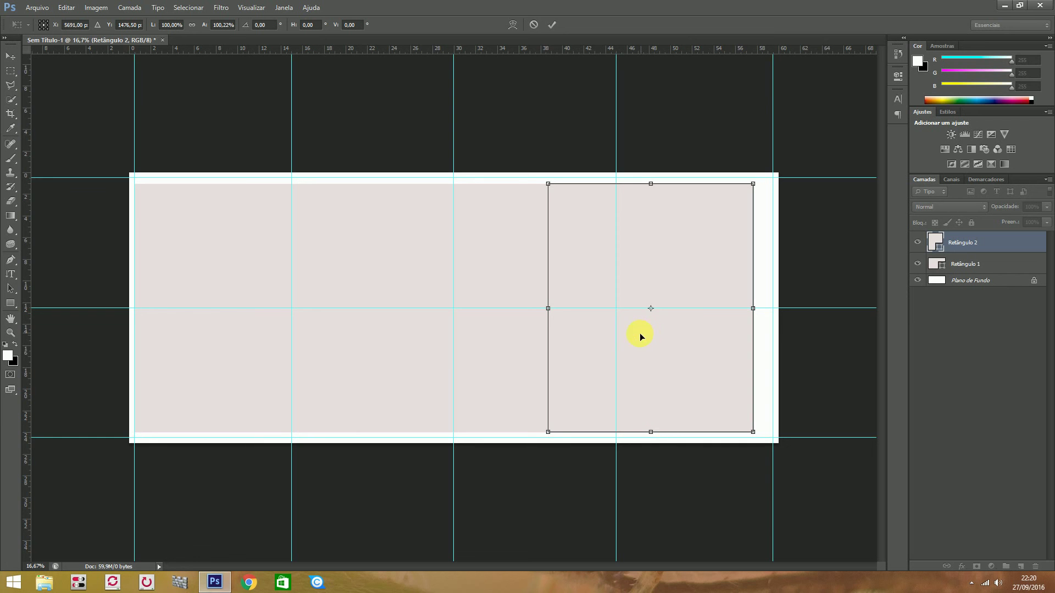
pyautogui.moveTo(644, 332)
pyautogui.mouseDown()
pyautogui.moveTo(666, 334)
pyautogui.moveTo(675, 350)
pyautogui.mouseUp()
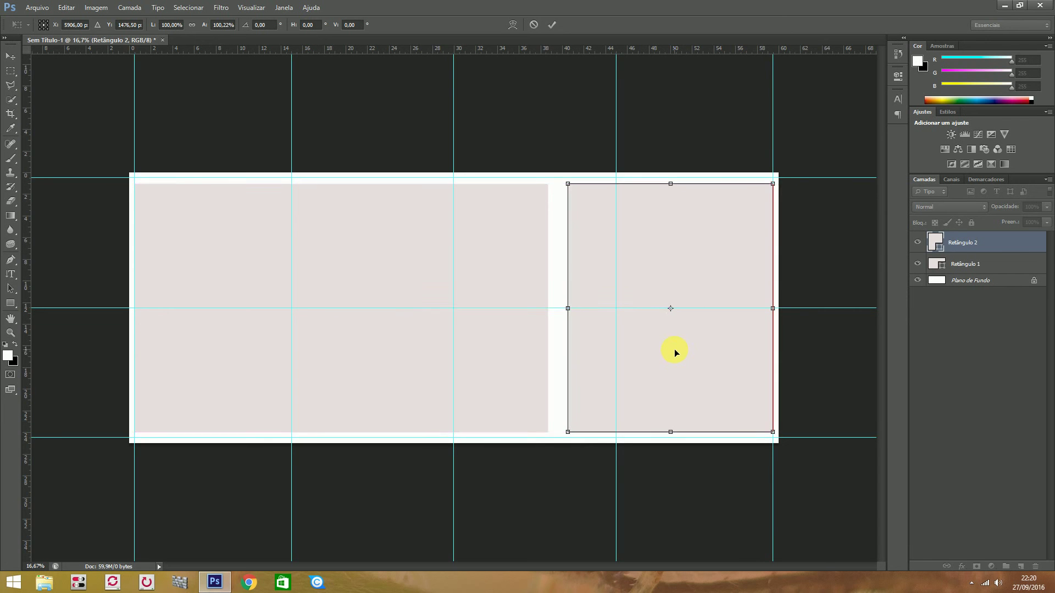
pyautogui.click(701, 356)
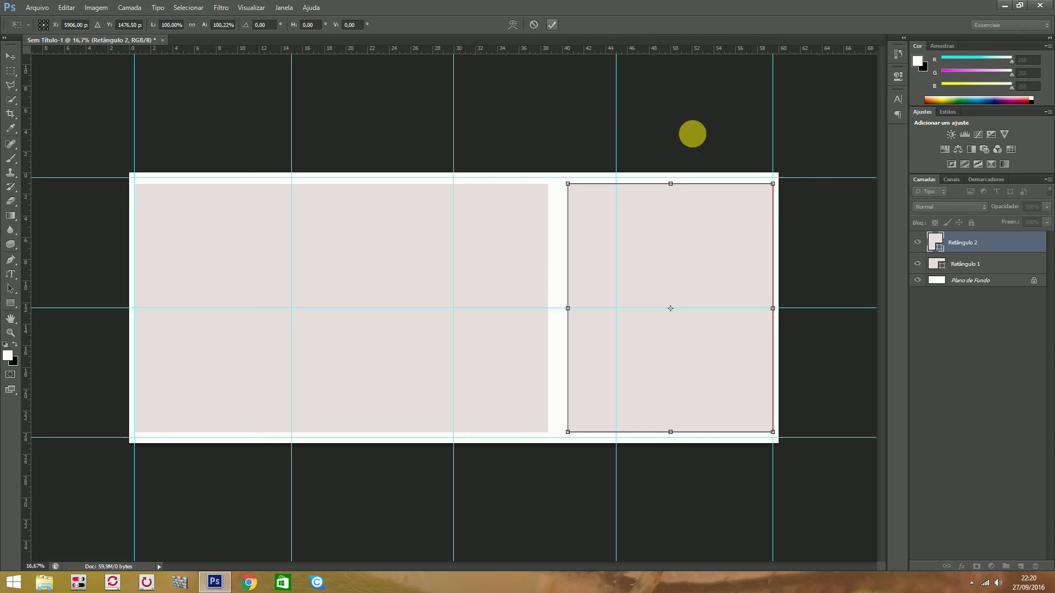
pyautogui.press('Return')
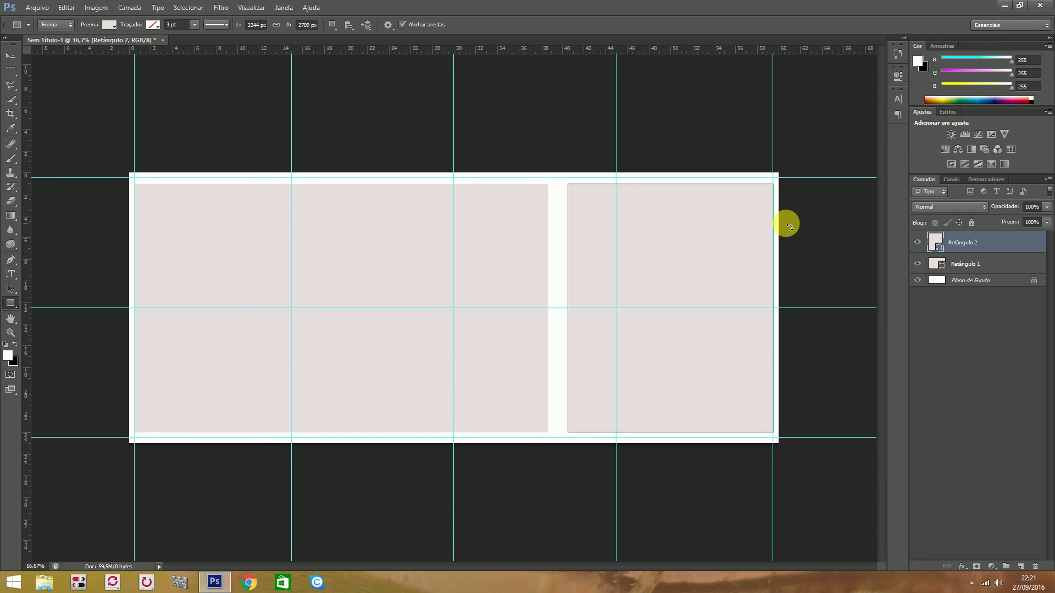
# Add Camada 1 above Retângulo 1 and Camada 2 above Retângulo 2, clipping each to its rectangle
pyautogui.click(1002, 273)
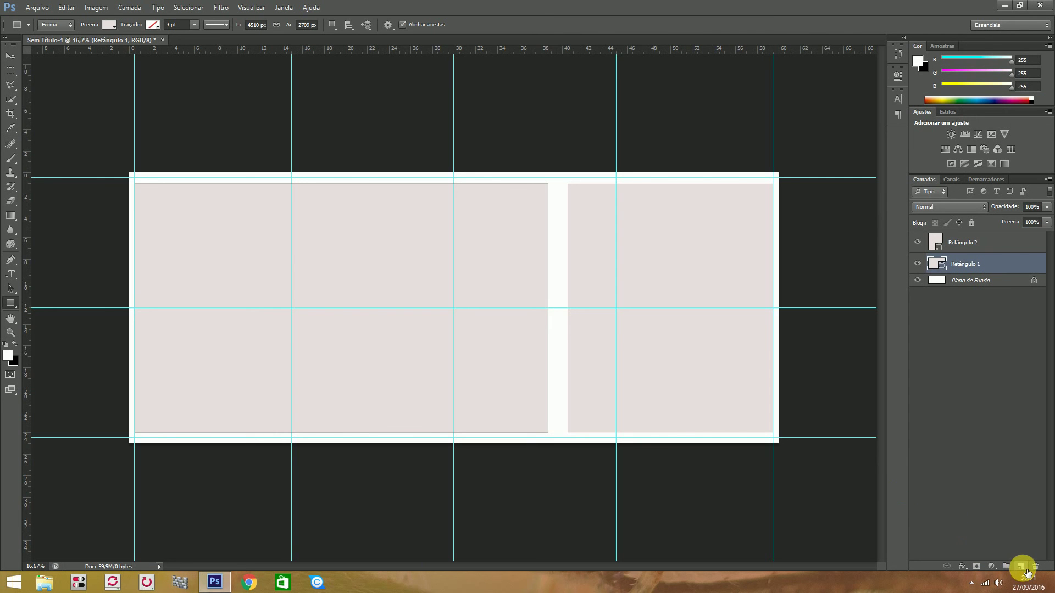
pyautogui.click(1021, 567)
pyautogui.click(993, 246)
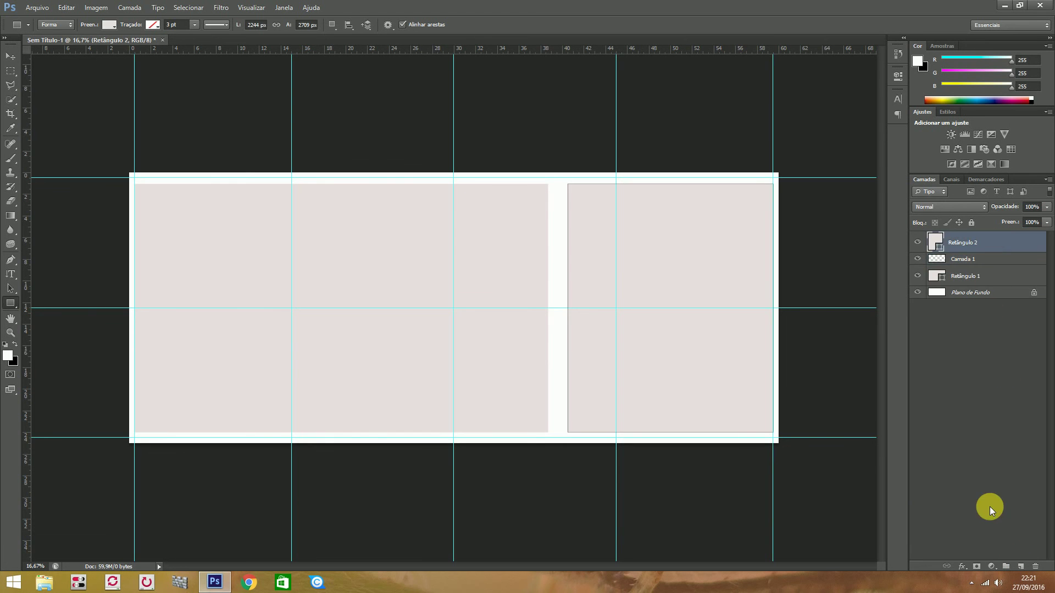
pyautogui.click(1021, 566)
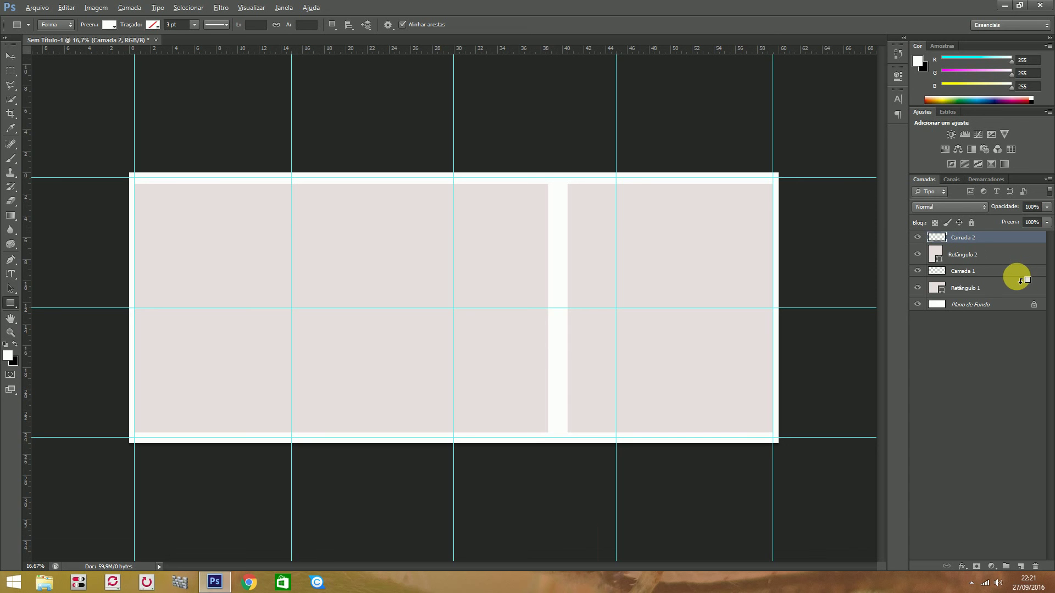
pyautogui.keyDown('alt'); pyautogui.click(1020, 281); pyautogui.keyUp('alt')
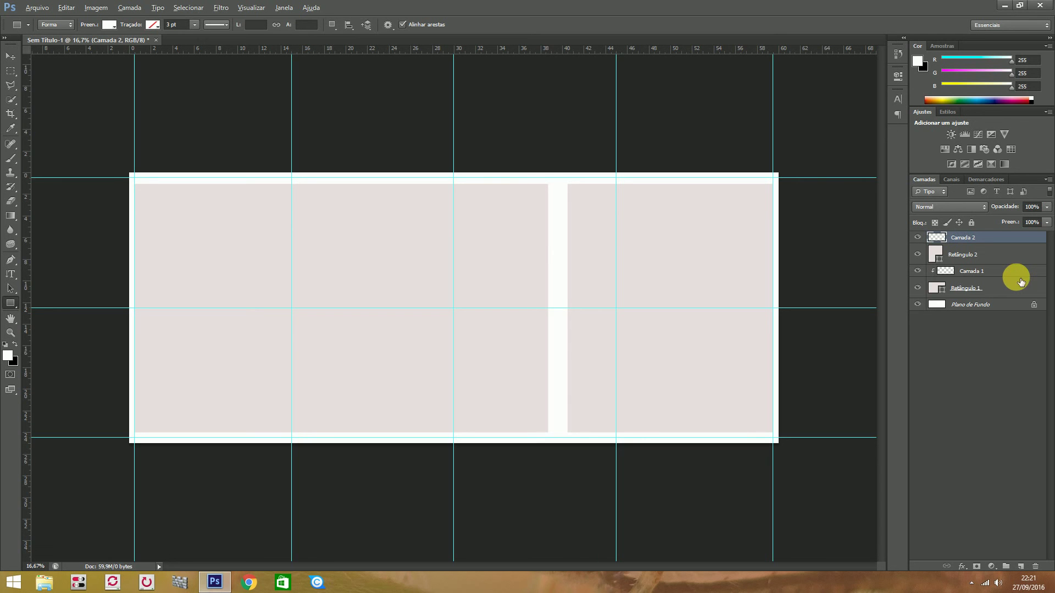
pyautogui.keyDown('alt'); pyautogui.click(1021, 247); pyautogui.keyUp('alt')
# Convert Camada 1 and Camada 2 to smart objects
pyautogui.rightClick(1022, 273)
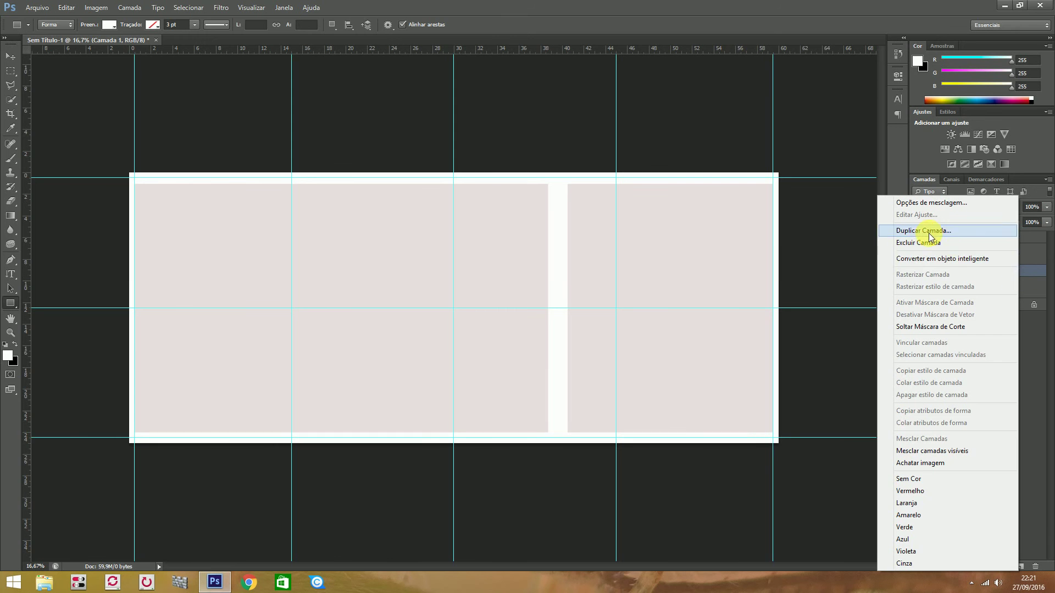
pyautogui.click(935, 261)
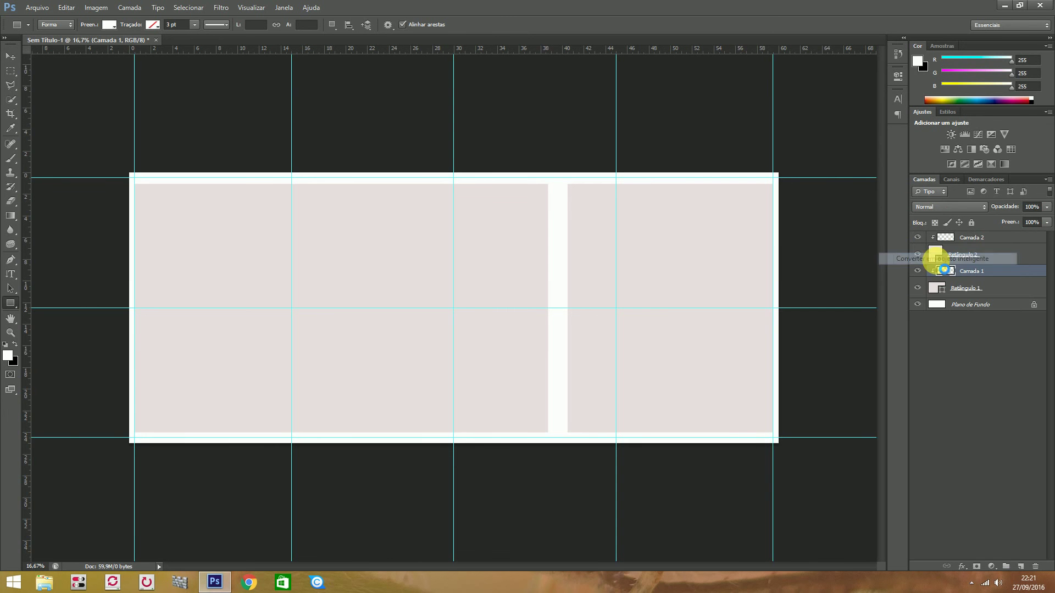
pyautogui.click(1011, 238)
pyautogui.rightClick(1011, 238)
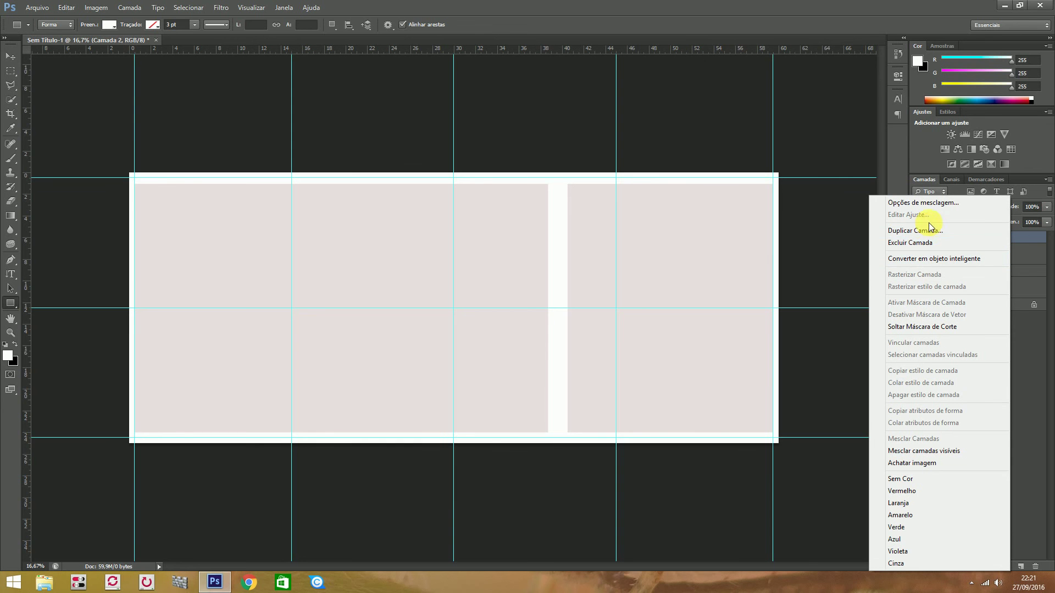
pyautogui.click(963, 260)
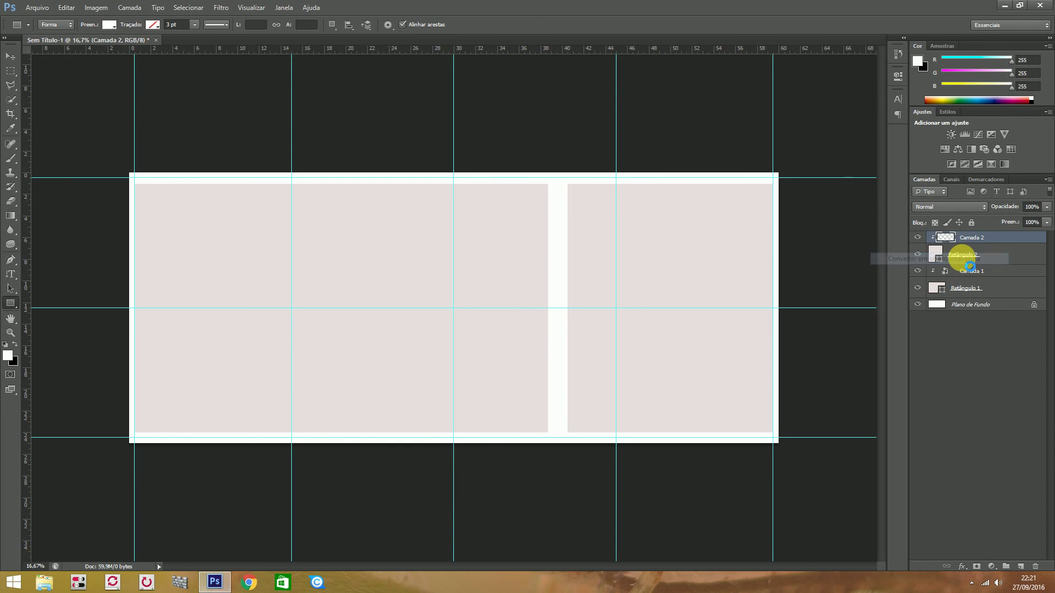
# Replace Camada 1's contents with the bride portrait _MG_9784
pyautogui.click(1010, 277)
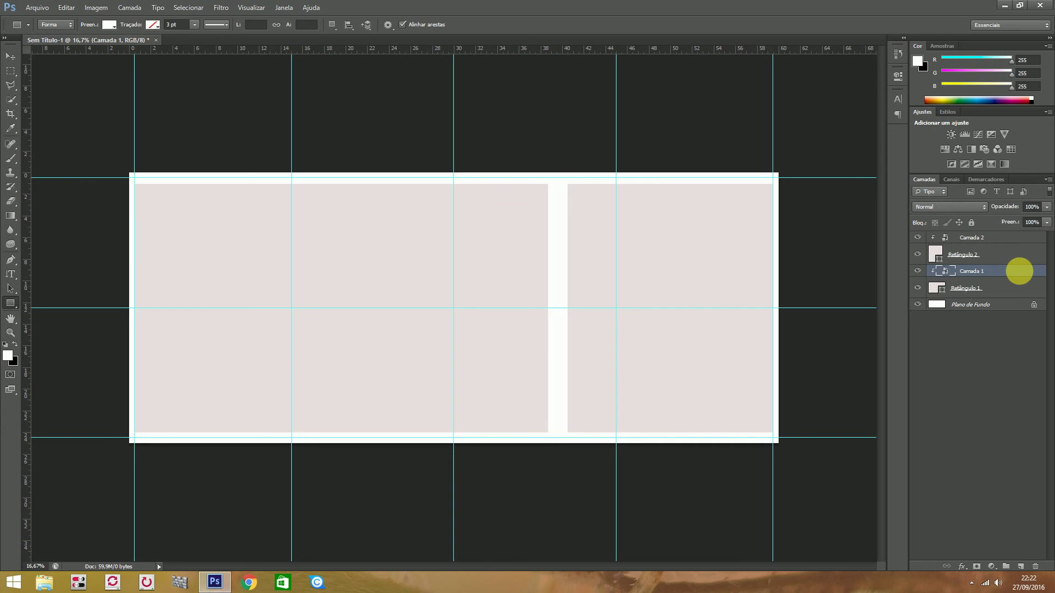
pyautogui.rightClick(1024, 275)
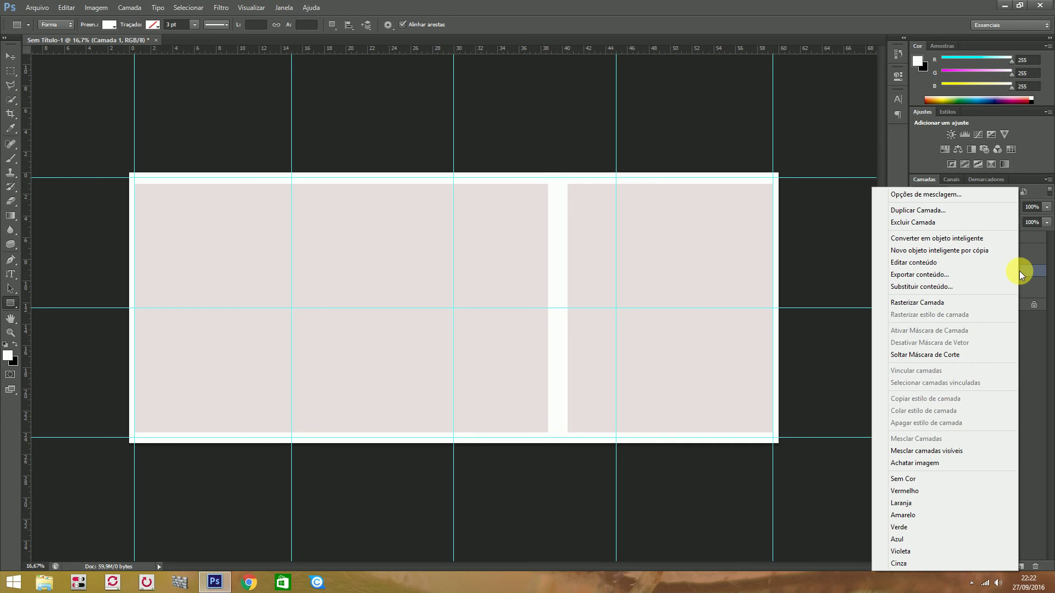
pyautogui.click(942, 287)
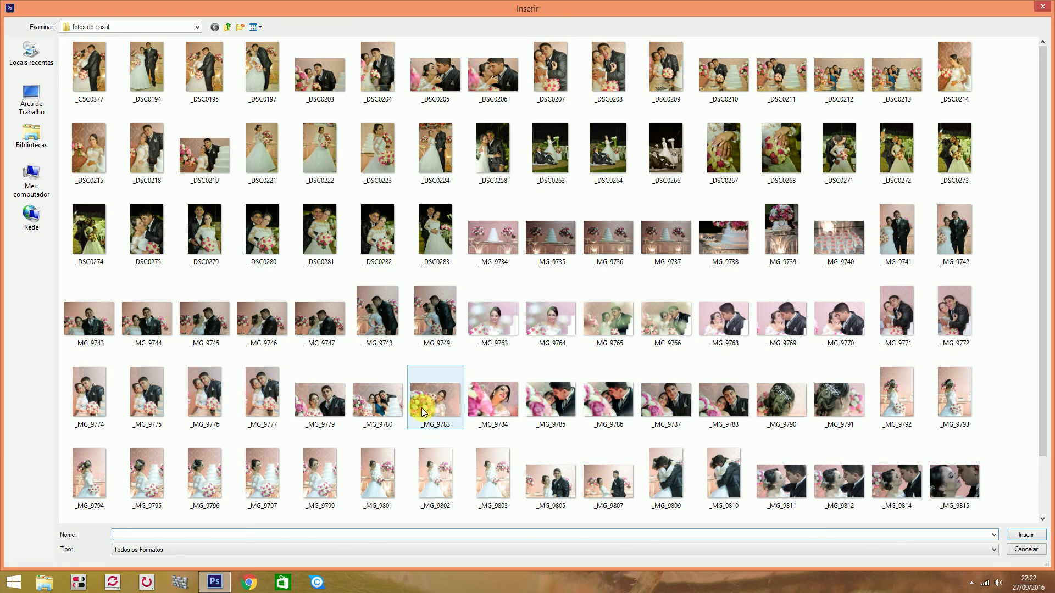
pyautogui.click(502, 404)
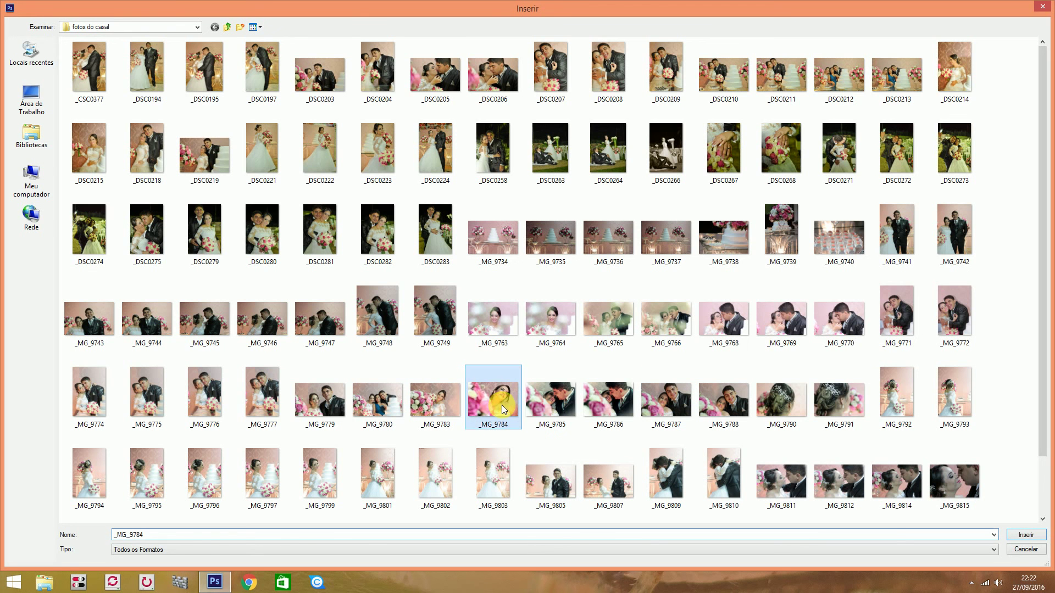
pyautogui.click(1025, 535)
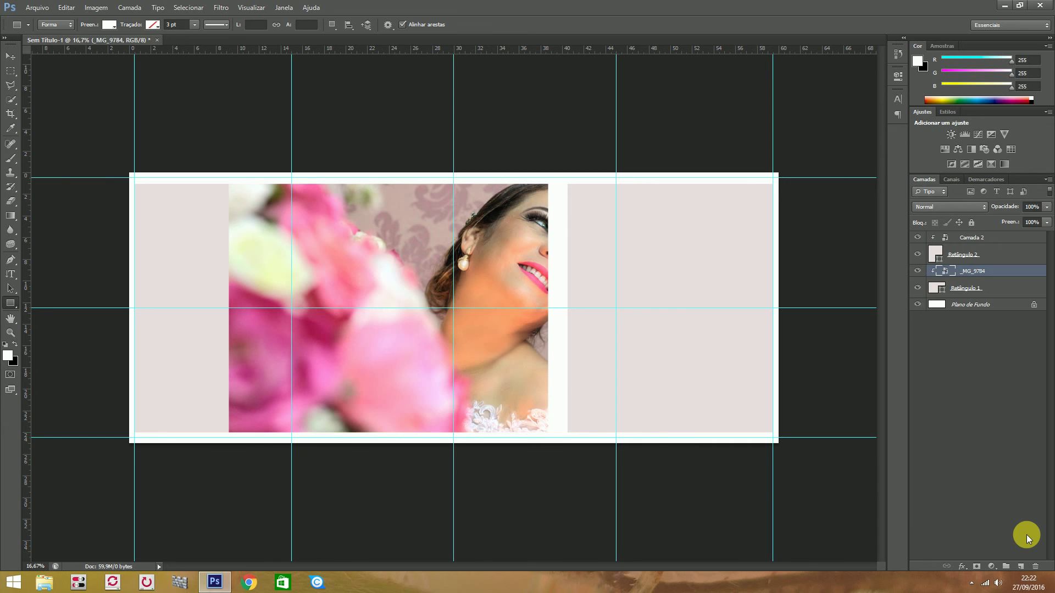
# Scale _MG_9784 proportionally to 95% and position it to fill the left frame
pyautogui.hotkey('ctrl', 't')
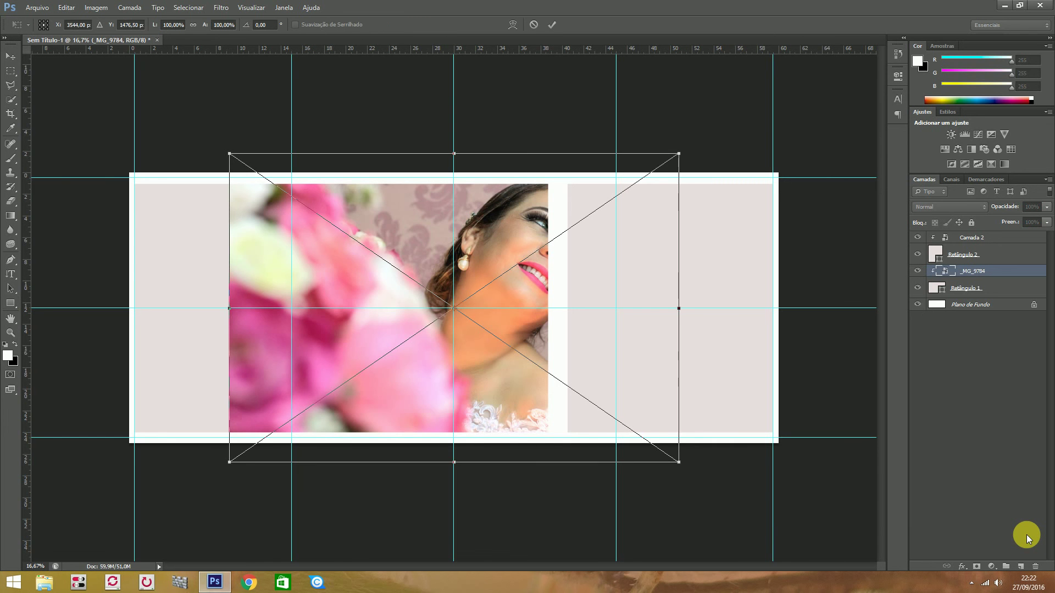
pyautogui.click(589, 279)
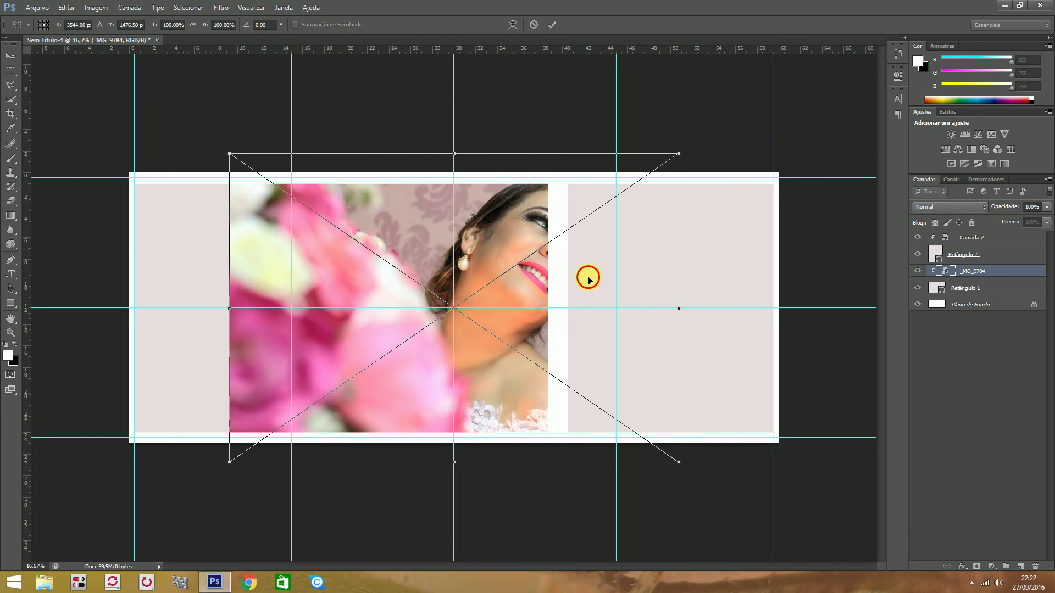
pyautogui.moveTo(569, 275); pyautogui.dragTo(478, 277)
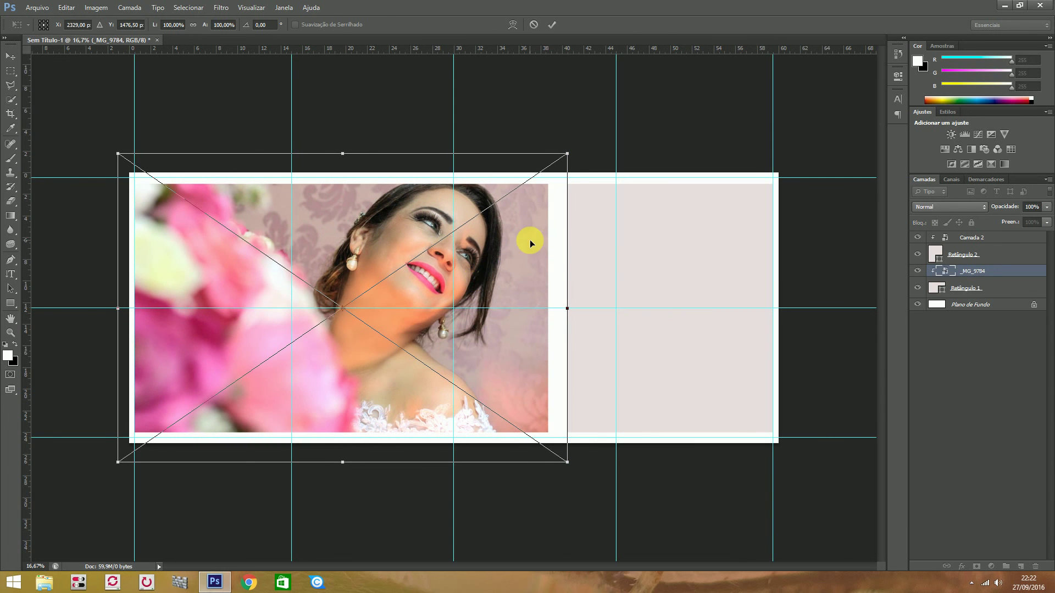
pyautogui.click(192, 25)
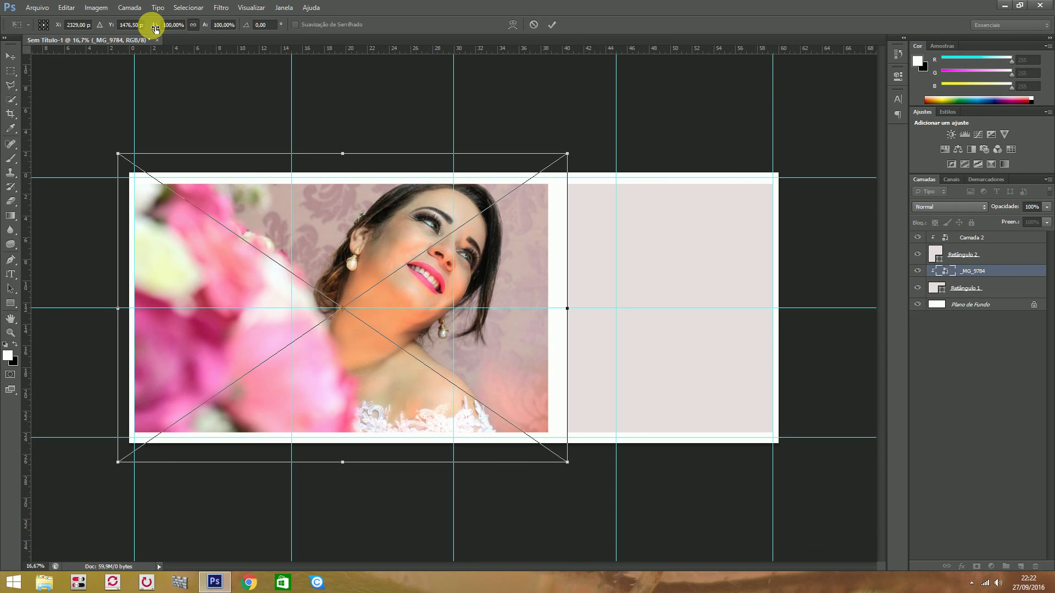
pyautogui.moveTo(155, 27); pyautogui.dragTo(153, 29)
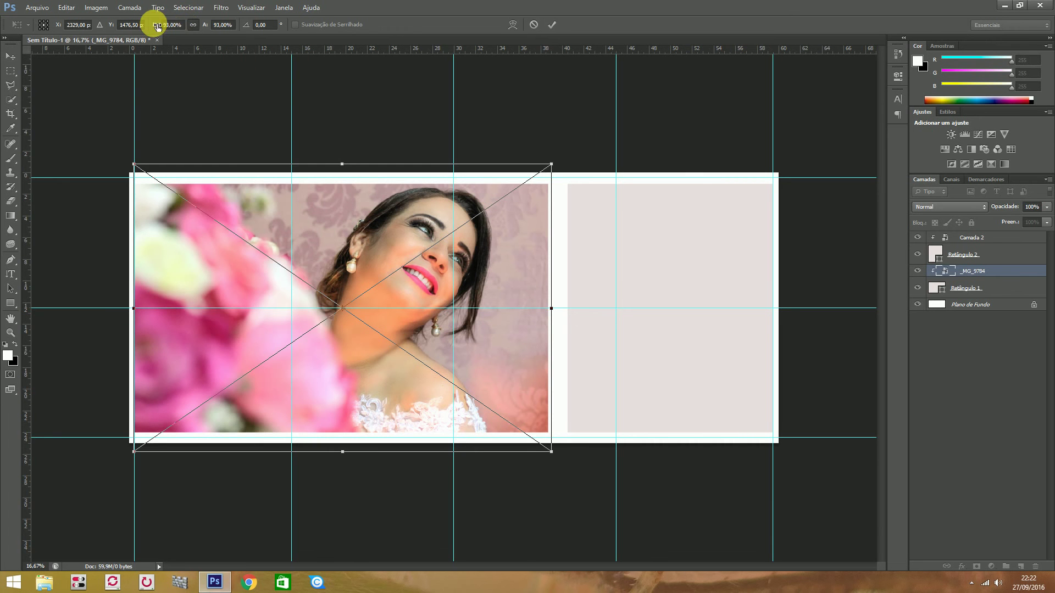
pyautogui.moveTo(153, 24); pyautogui.dragTo(140, 30)
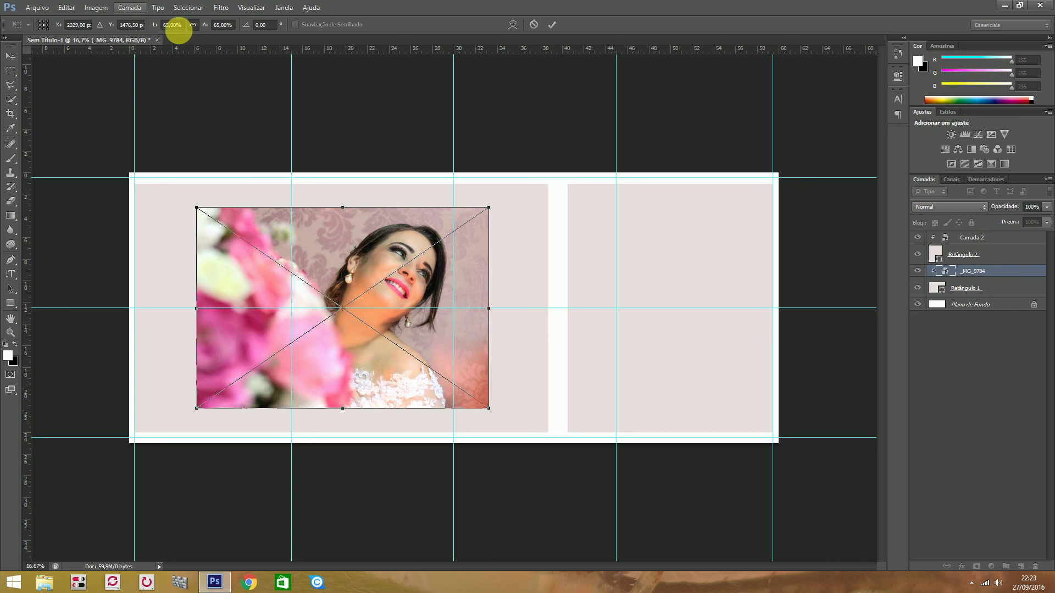
pyautogui.moveTo(160, 27); pyautogui.dragTo(168, 27)
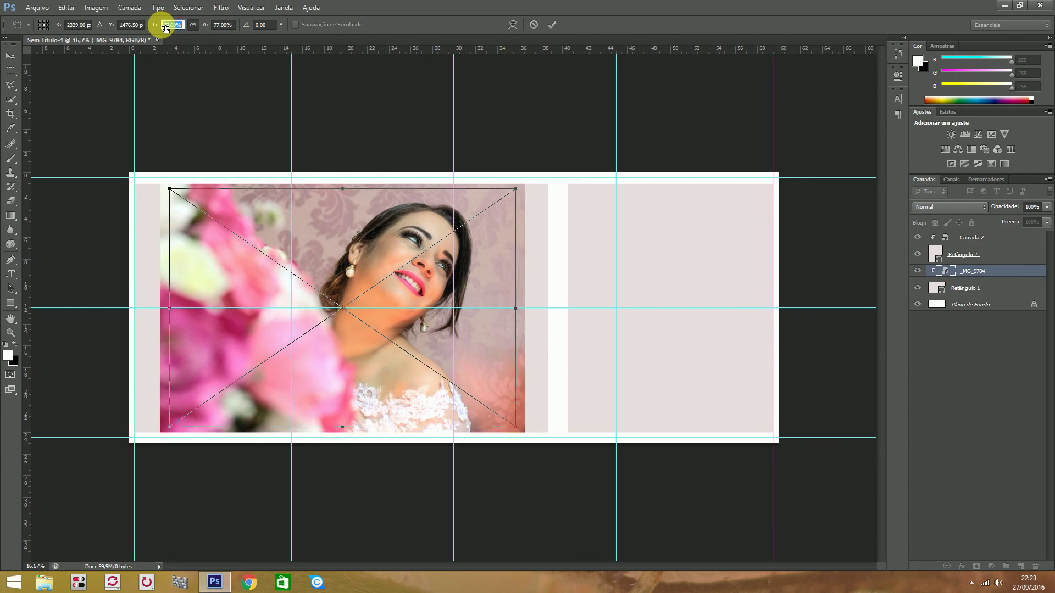
pyautogui.moveTo(168, 27); pyautogui.dragTo(172, 28)
pyautogui.moveTo(496, 347); pyautogui.dragTo(491, 349)
pyautogui.moveTo(158, 27); pyautogui.dragTo(162, 29)
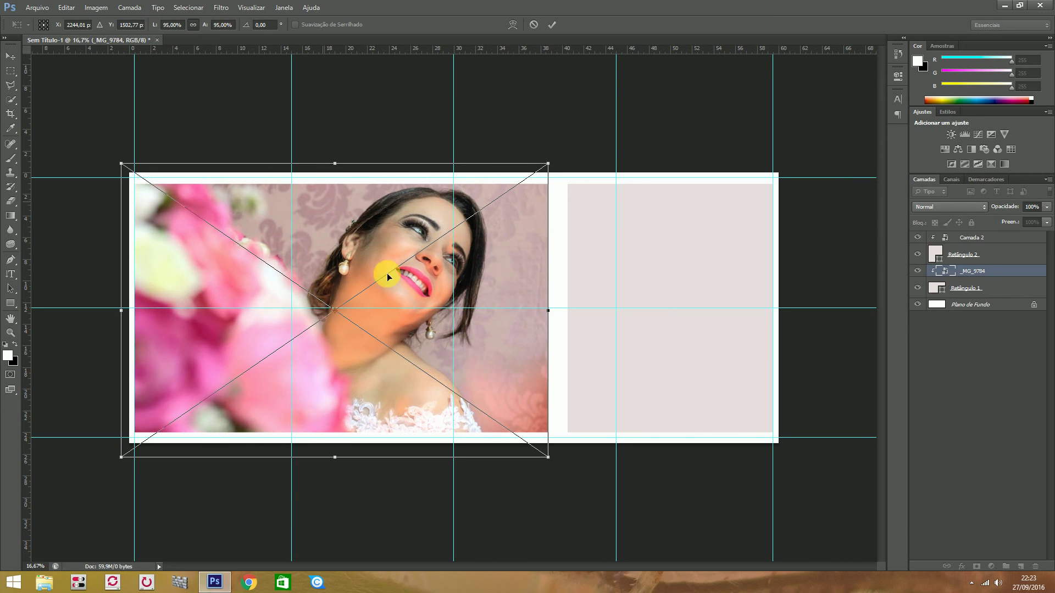
pyautogui.moveTo(442, 338); pyautogui.dragTo(448, 335)
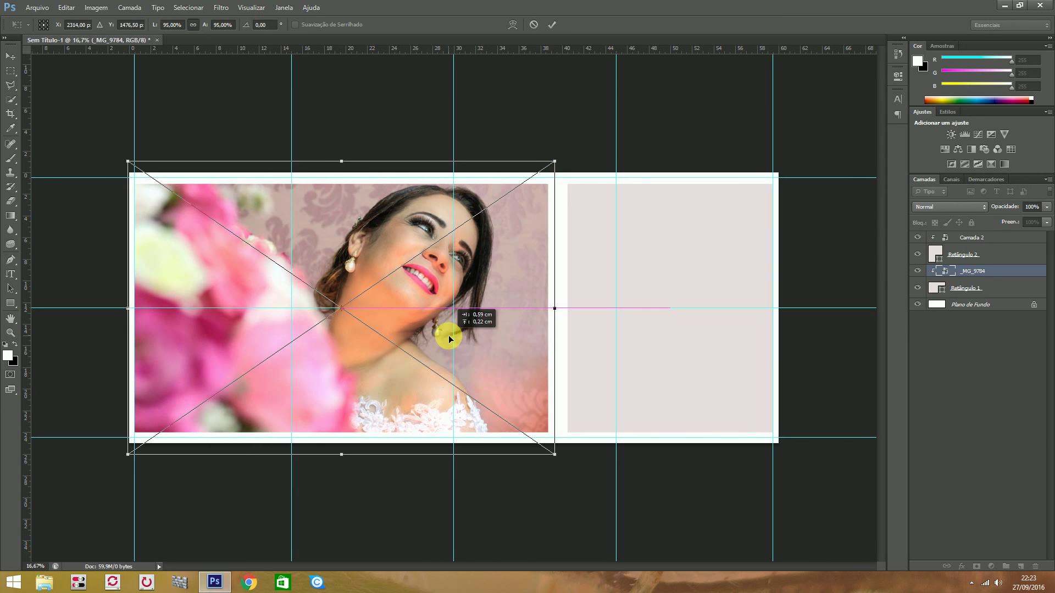
pyautogui.click(552, 24)
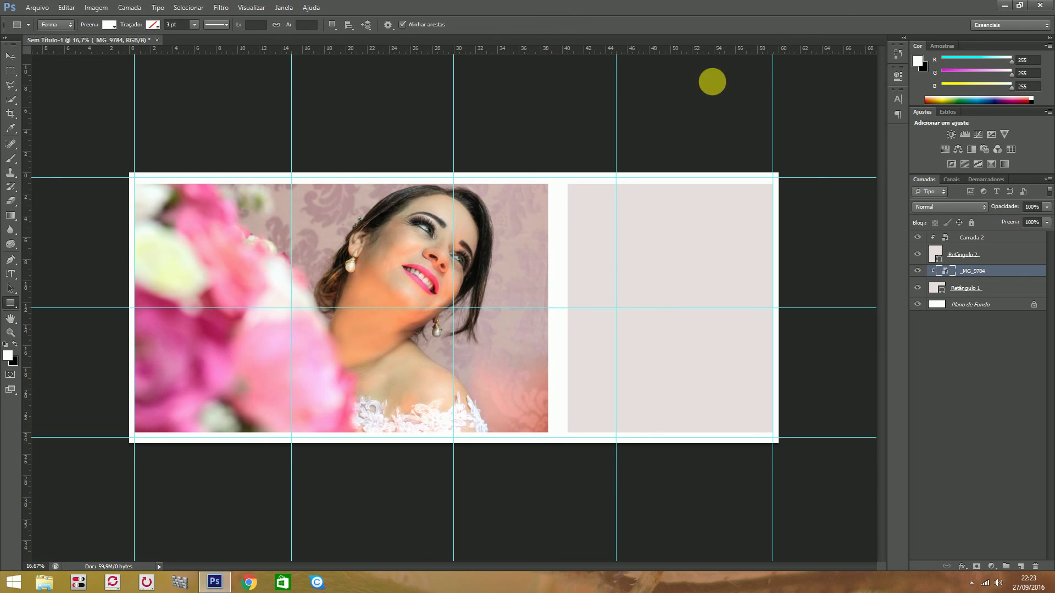
# Replace Camada 2's smart-object contents with the photo _CSC0377
pyautogui.click(989, 238)
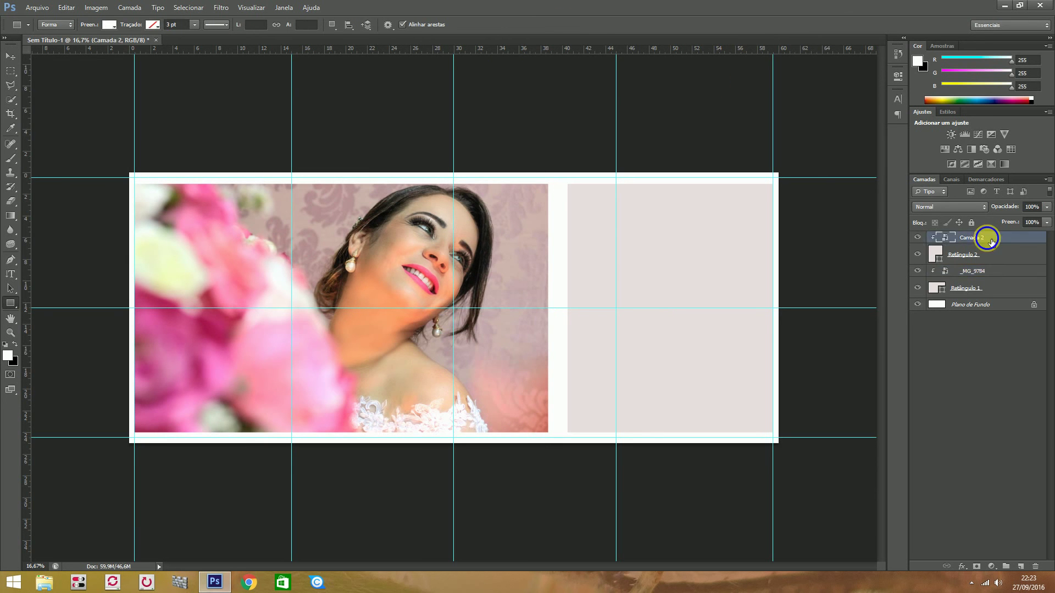
pyautogui.rightClick(988, 240)
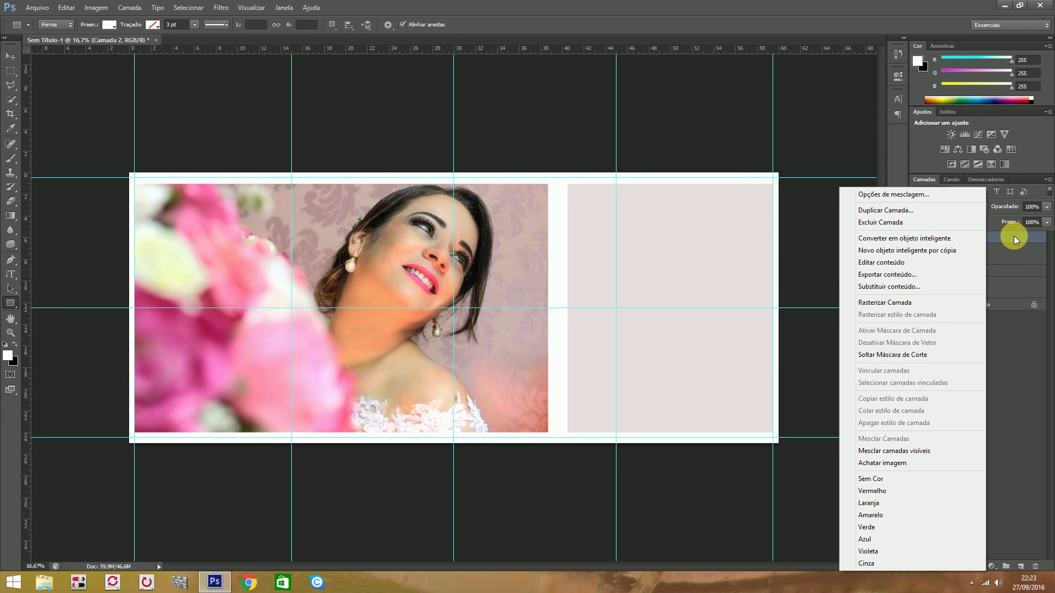
pyautogui.click(916, 287)
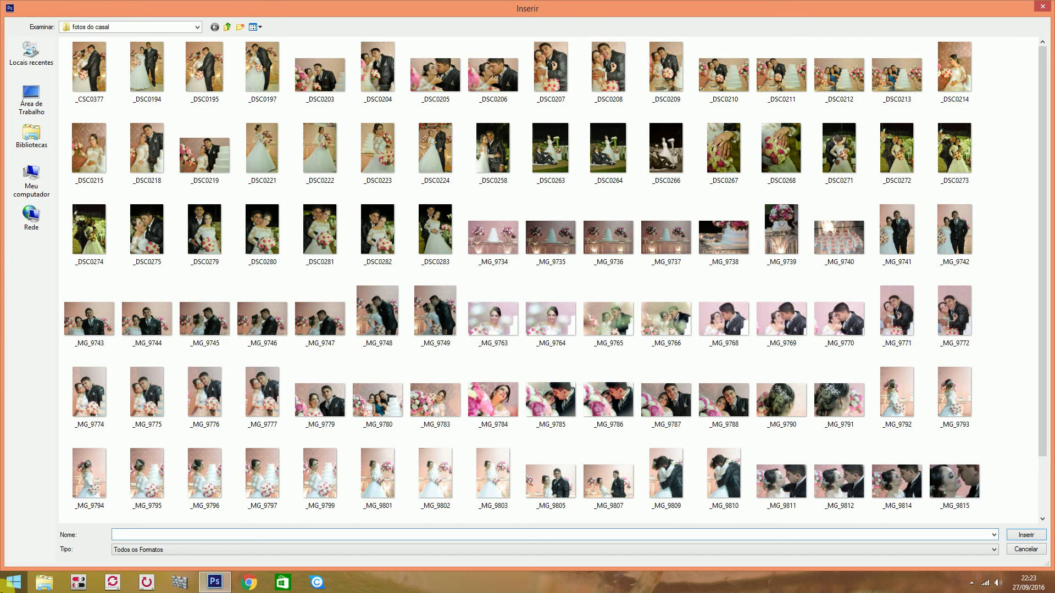
pyautogui.click(94, 71)
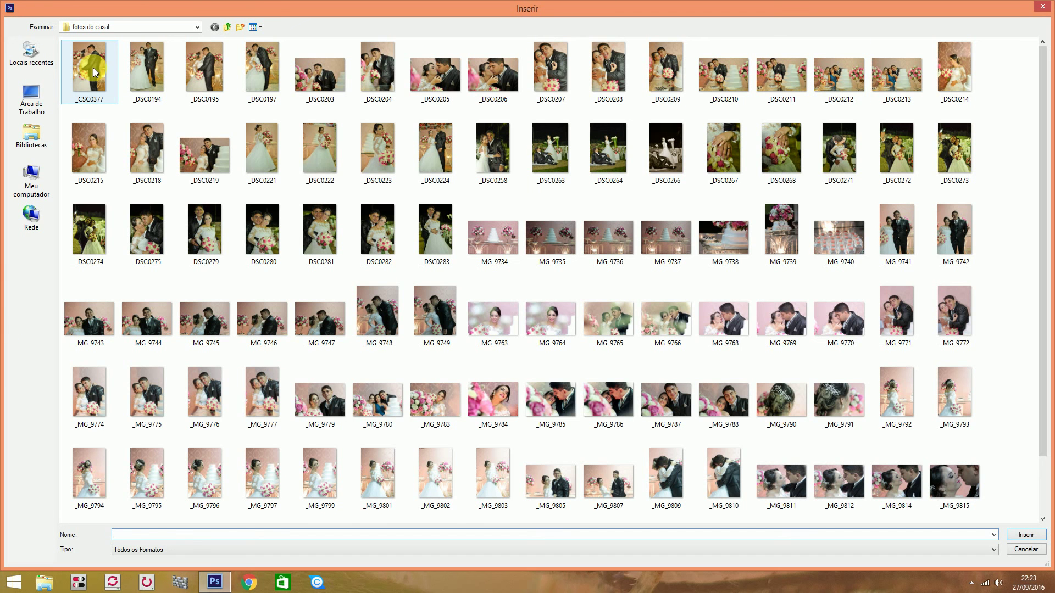
pyautogui.click(90, 70)
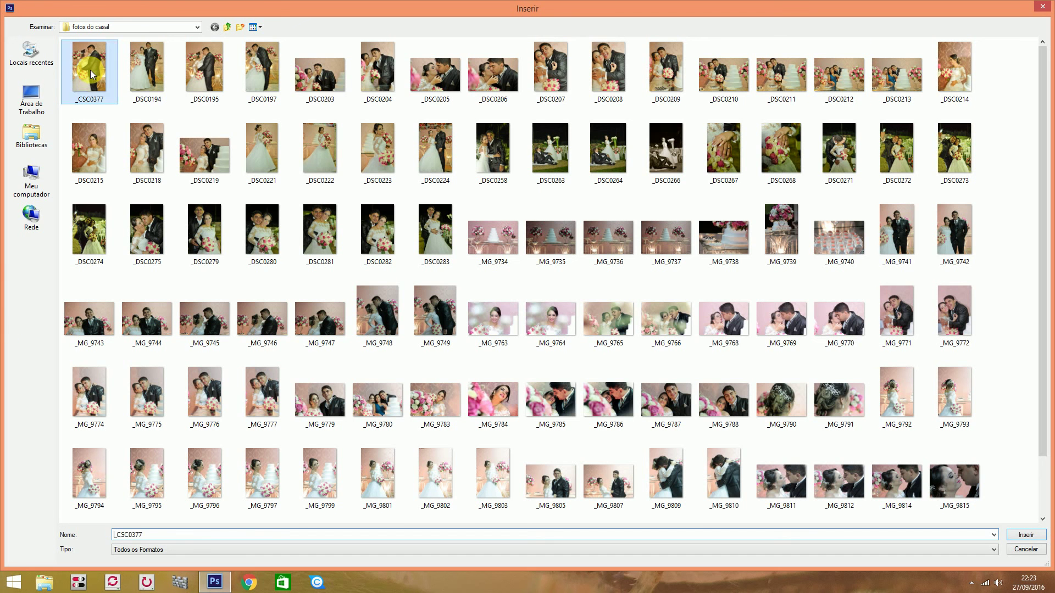
pyautogui.click(1028, 540)
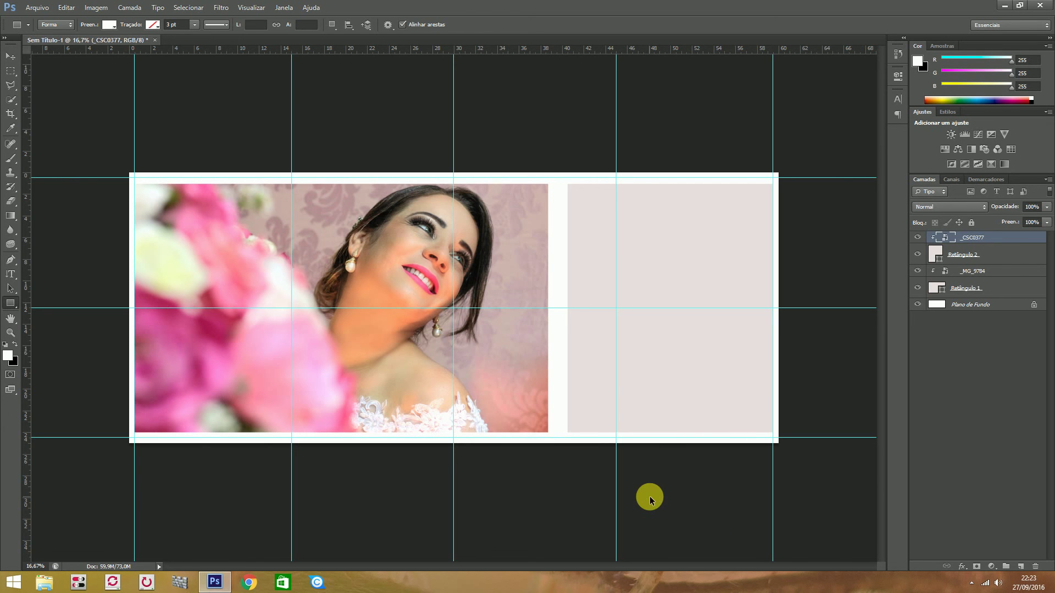
pyautogui.hotkey('ctrl', 't')
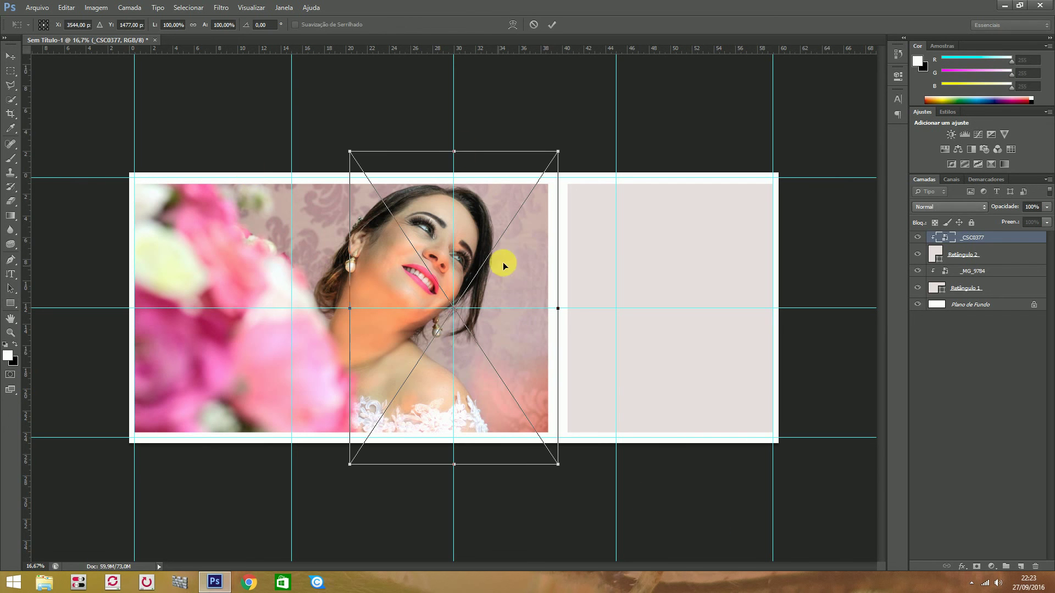
# Position the _CSC0377 couple photo inside the right frame, nudging it left and down
pyautogui.moveTo(564, 285)
pyautogui.mouseDown()
pyautogui.moveTo(723, 292)
pyautogui.moveTo(714, 280)
pyautogui.mouseUp()
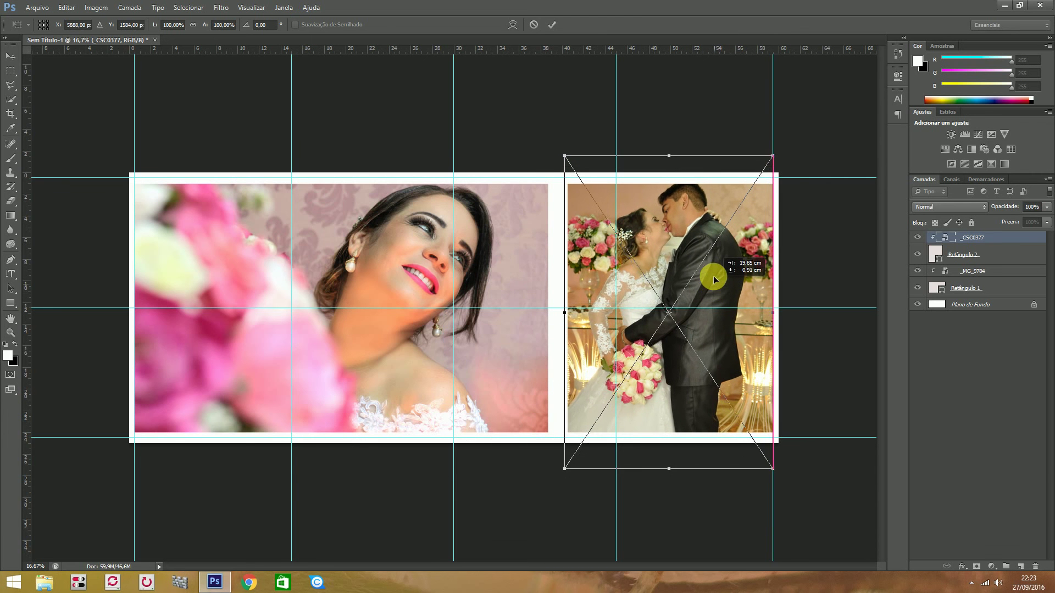
pyautogui.moveTo(714, 280); pyautogui.dragTo(724, 295)
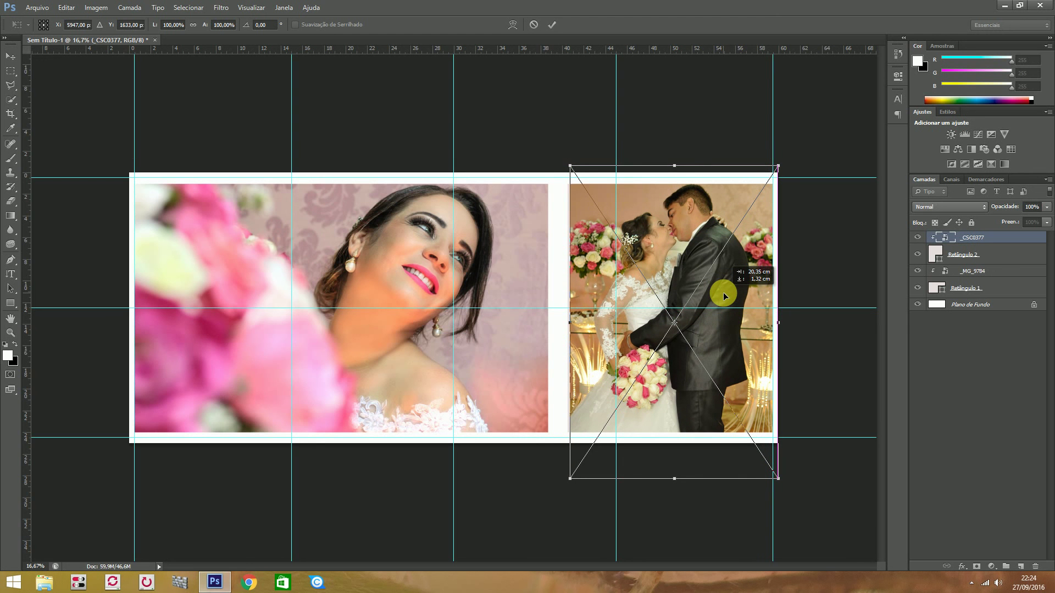
pyautogui.moveTo(724, 296); pyautogui.dragTo(724, 297)
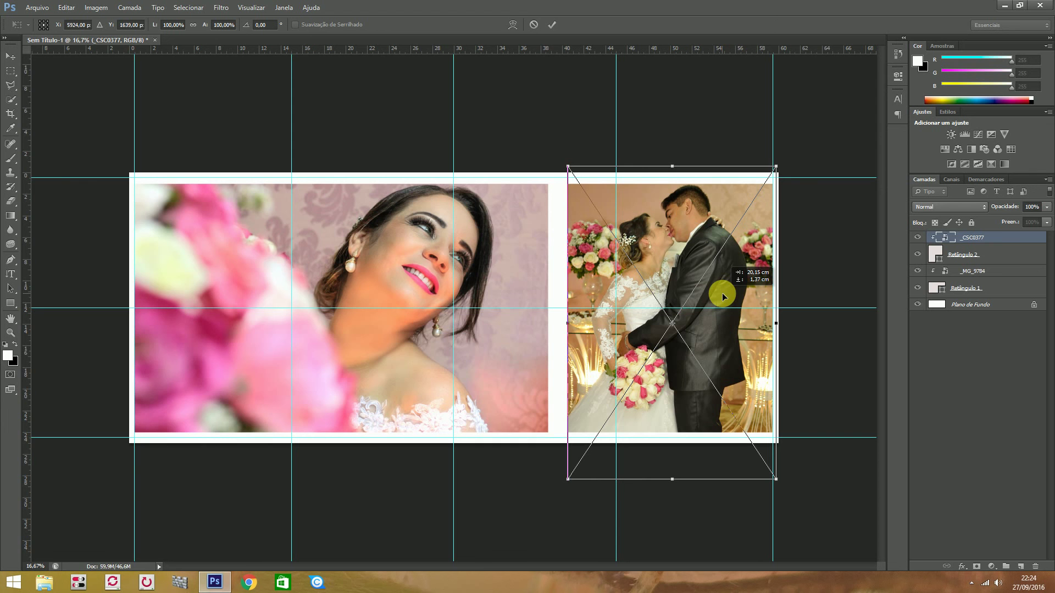
pyautogui.moveTo(723, 297); pyautogui.dragTo(725, 301)
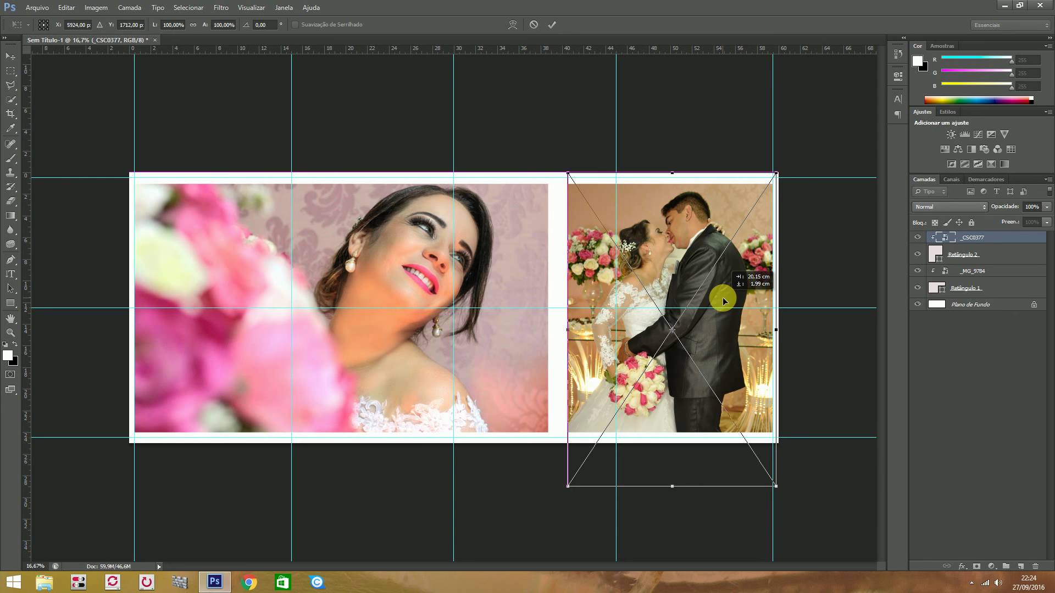
pyautogui.moveTo(723, 298); pyautogui.dragTo(723, 298)
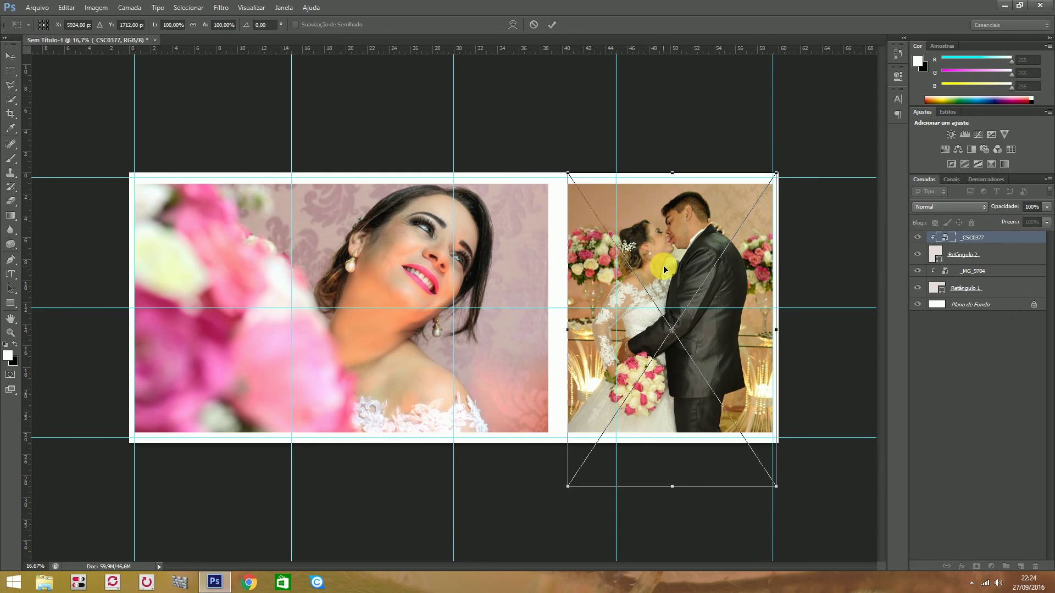
# Commit the couple photo's placement and hide the guides across the spread
pyautogui.press('u')
pyautogui.press('Return')
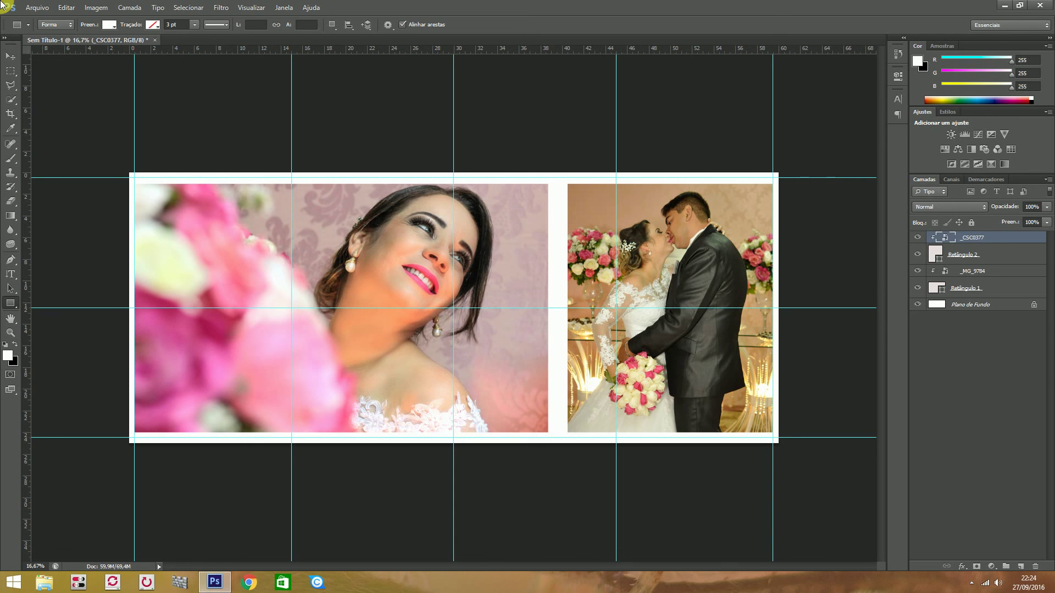
pyautogui.hotkey('ctrl', ';')
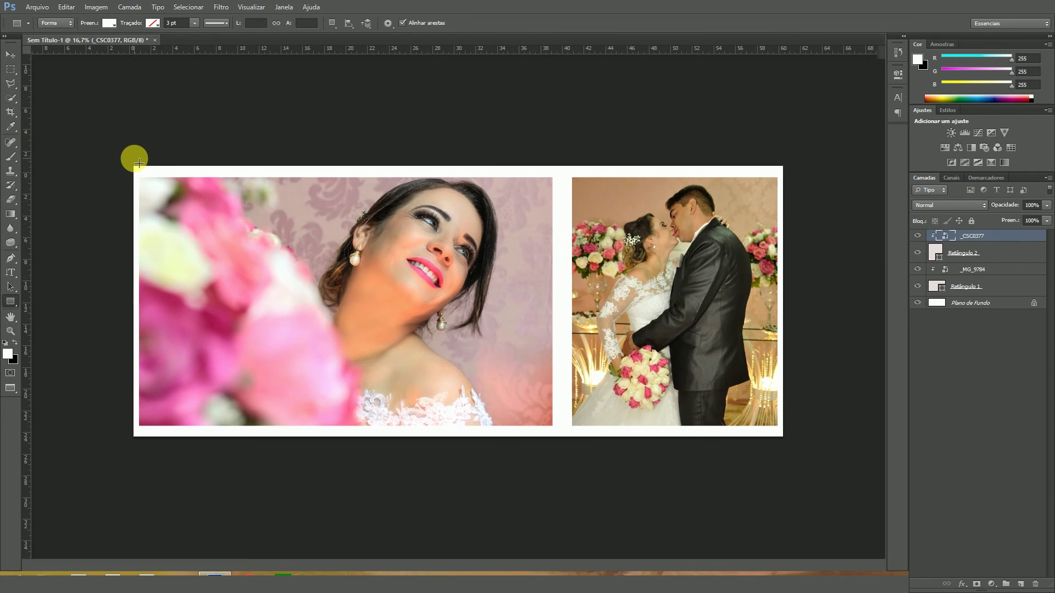
# Show the finished spread full screen, zoom in twice, then fit the whole spread on screen
pyautogui.press('f')
pyautogui.press('f')
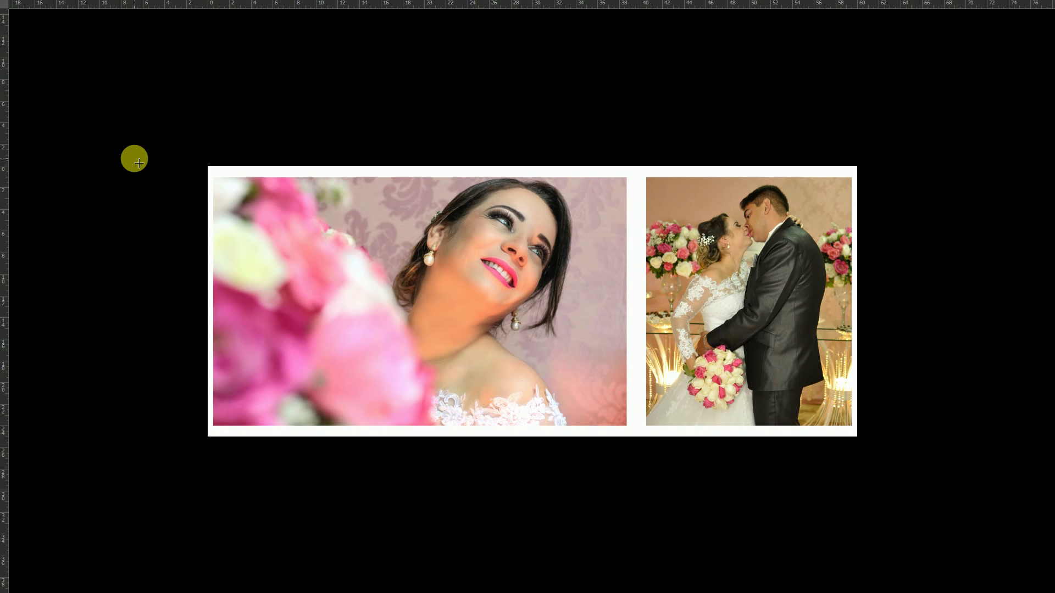
pyautogui.hotkey('ctrl', '+')
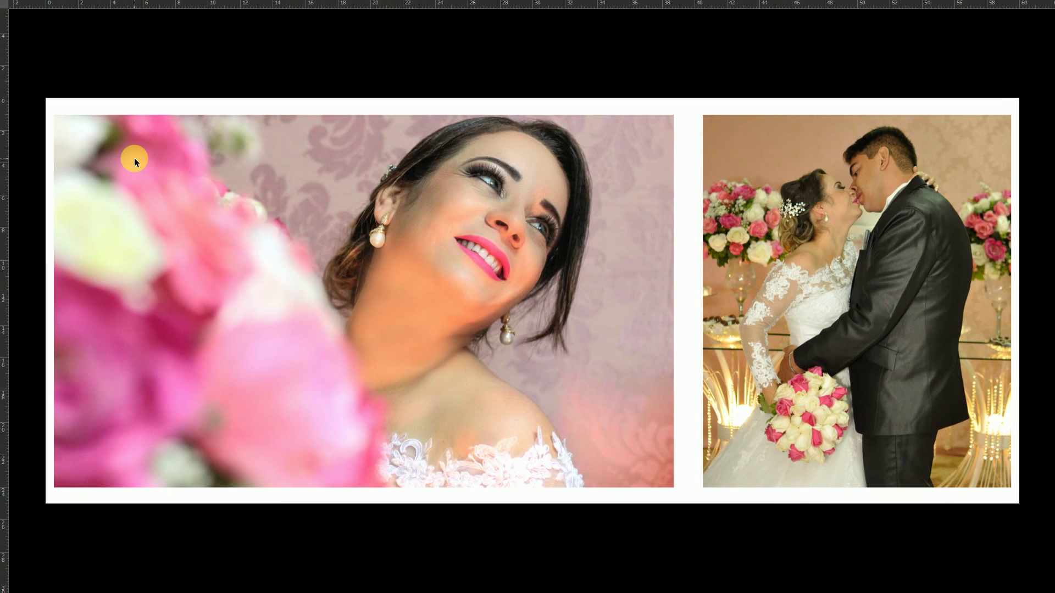
pyautogui.hotkey('ctrl', '+')
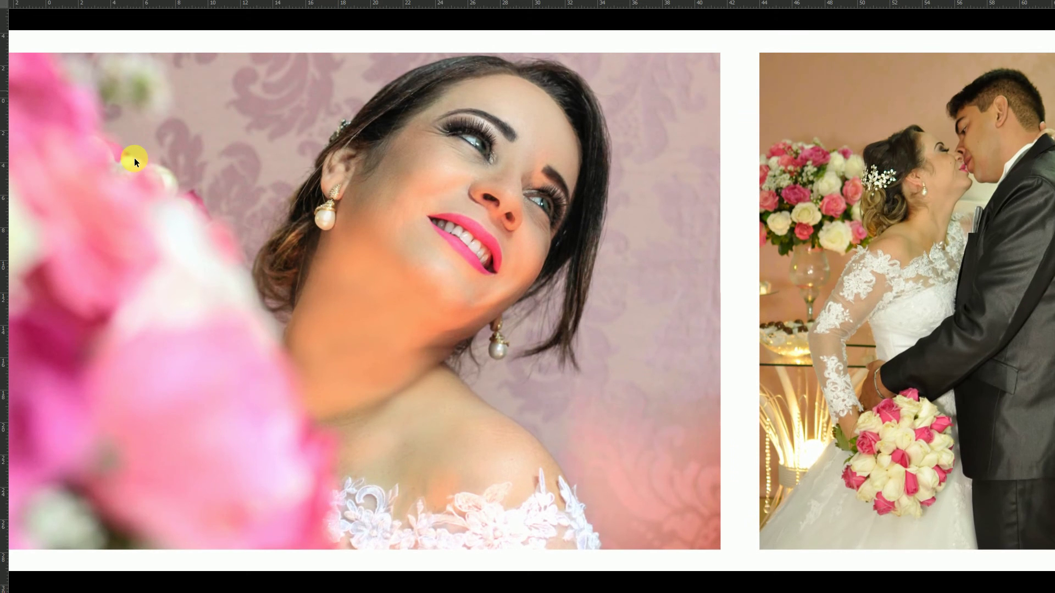
pyautogui.hotkey('ctrl', '0')
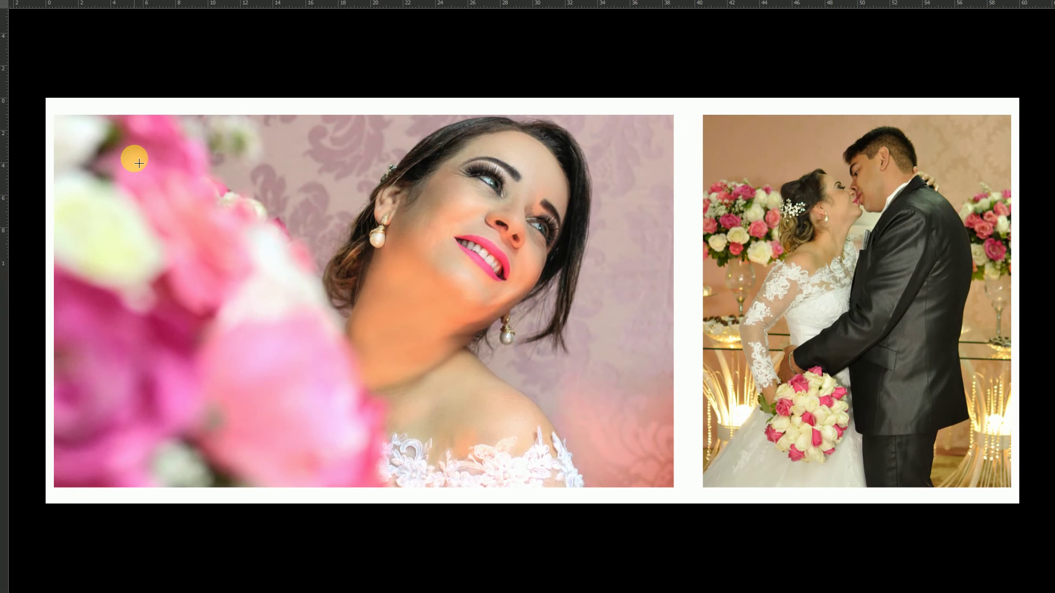